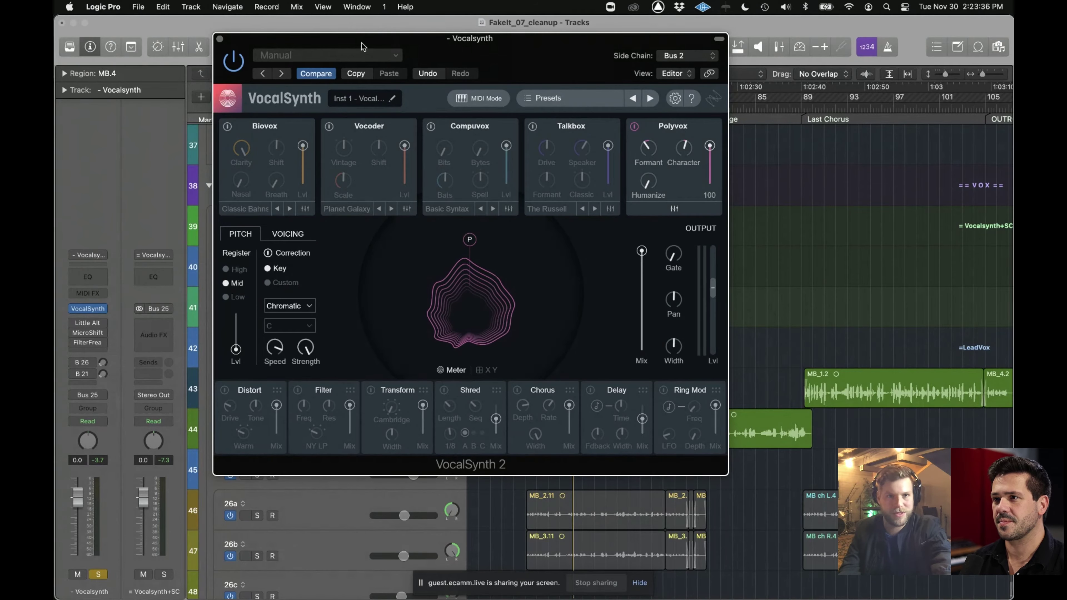
# Close the VocalSynth window and play Chorus 2 with the Vocalsynth, SC and =LeadVox tracks soloed.
pyautogui.press('super+w')
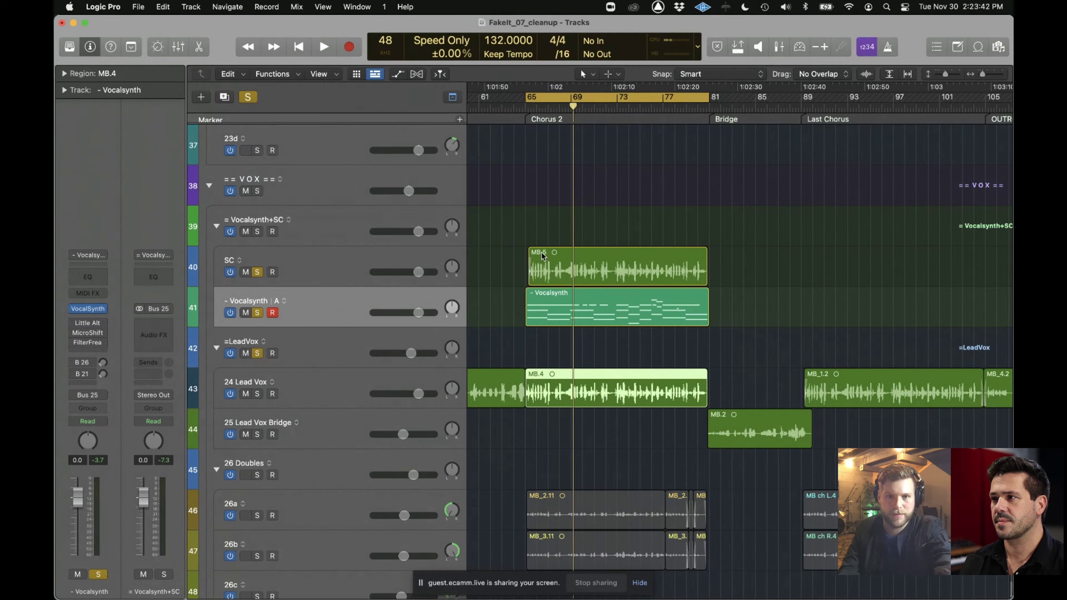
pyautogui.press('space')
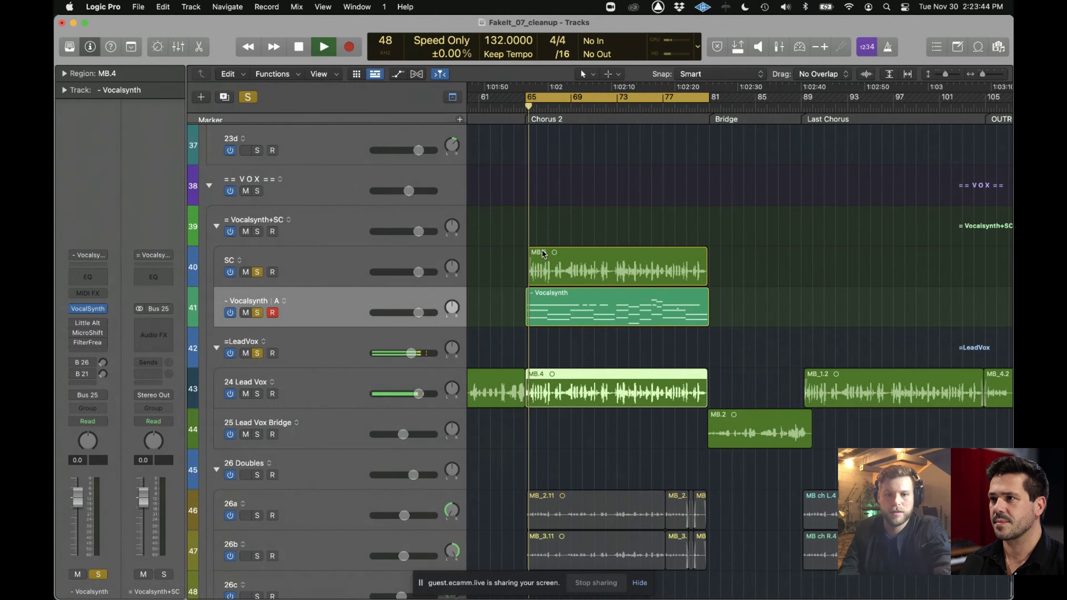
pyautogui.press('v')
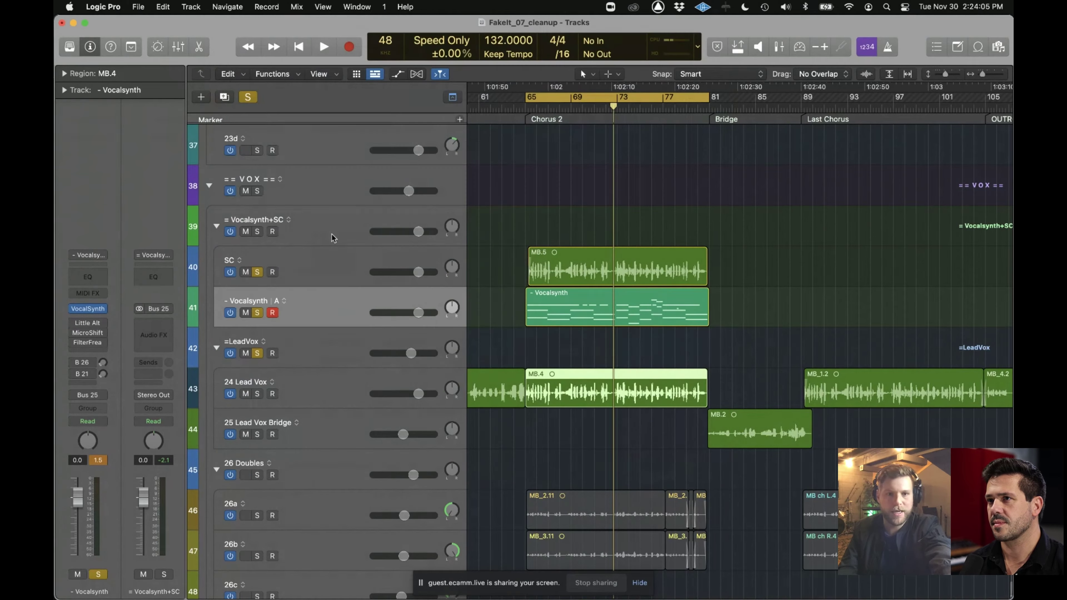
pyautogui.click(219, 39)
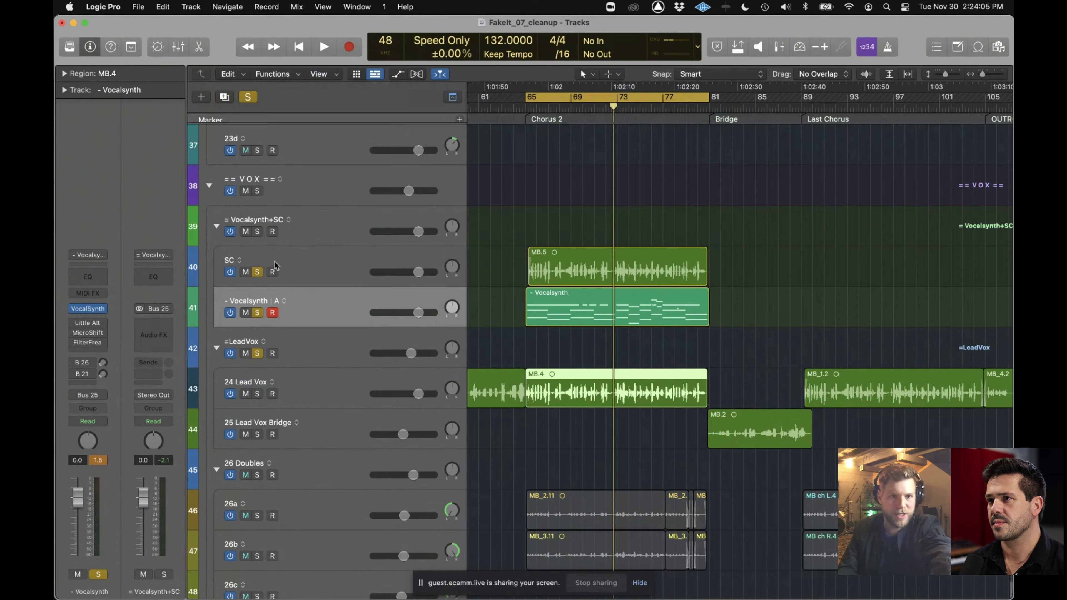
# Clear all track solos and play Chorus 2 in the full mix with the VocalSynth window showing.
pyautogui.keyDown('alt'); pyautogui.click(260, 272); pyautogui.keyUp('alt')
pyautogui.press('space')
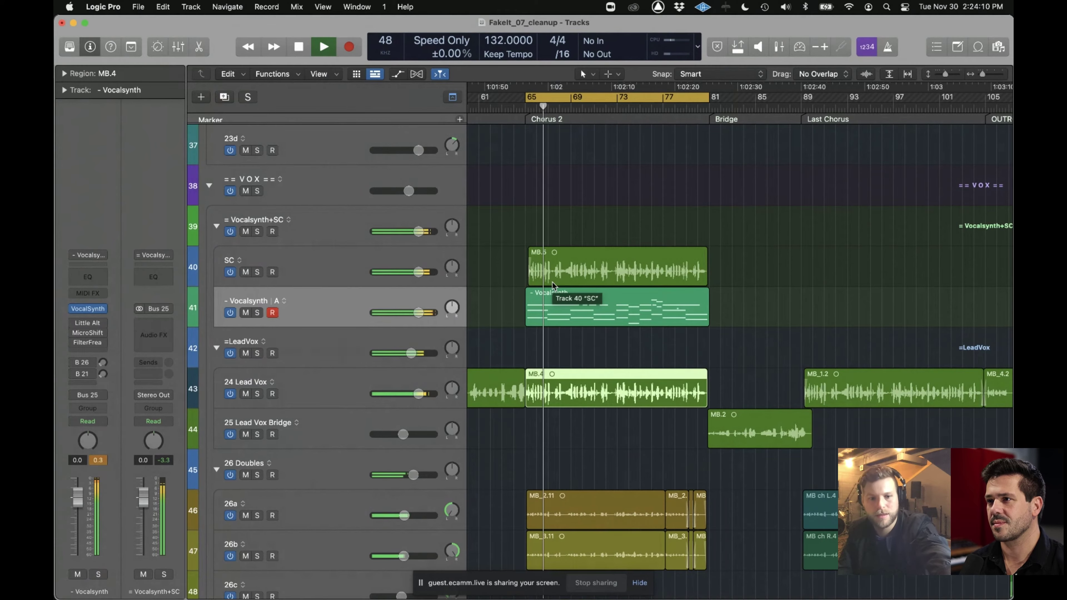
pyautogui.press('v')
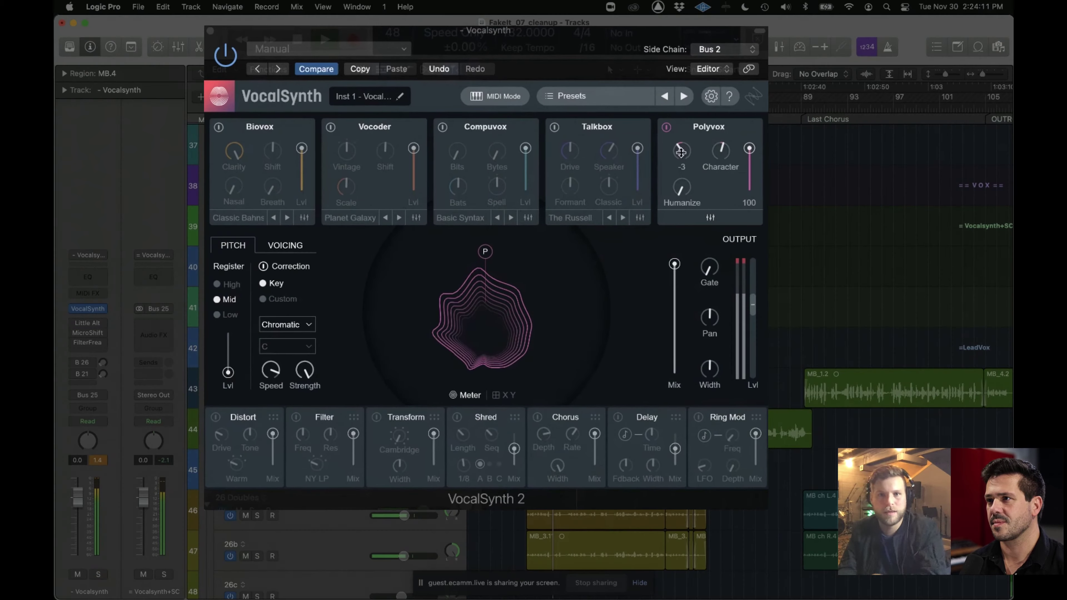
# Adjust the Polyvox Formant in VocalSynth, and enable the Distort effect with its Drive turned up.
pyautogui.moveTo(681, 152)
pyautogui.mouseDown()
pyautogui.moveTo(686, 110)
pyautogui.moveTo(681, 153)
pyautogui.mouseUp()
pyautogui.moveTo(221, 428); pyautogui.dragTo(238, 336)
pyautogui.click(778, 305)
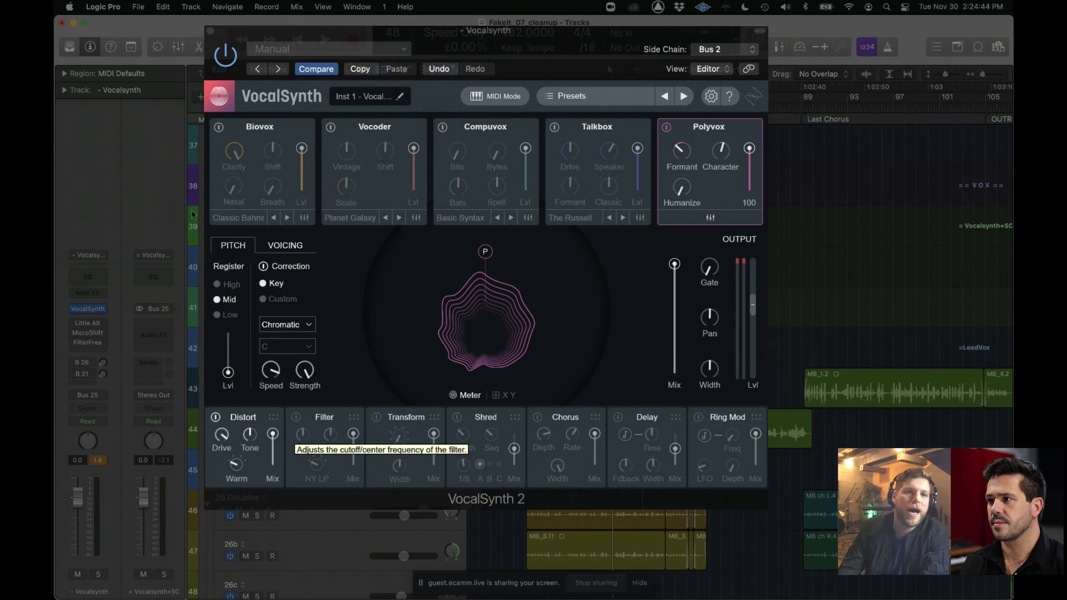
# Enable the Biovox and Vocoder modules alongside Polyvox, and close the VocalSynth window.
pyautogui.click(219, 128)
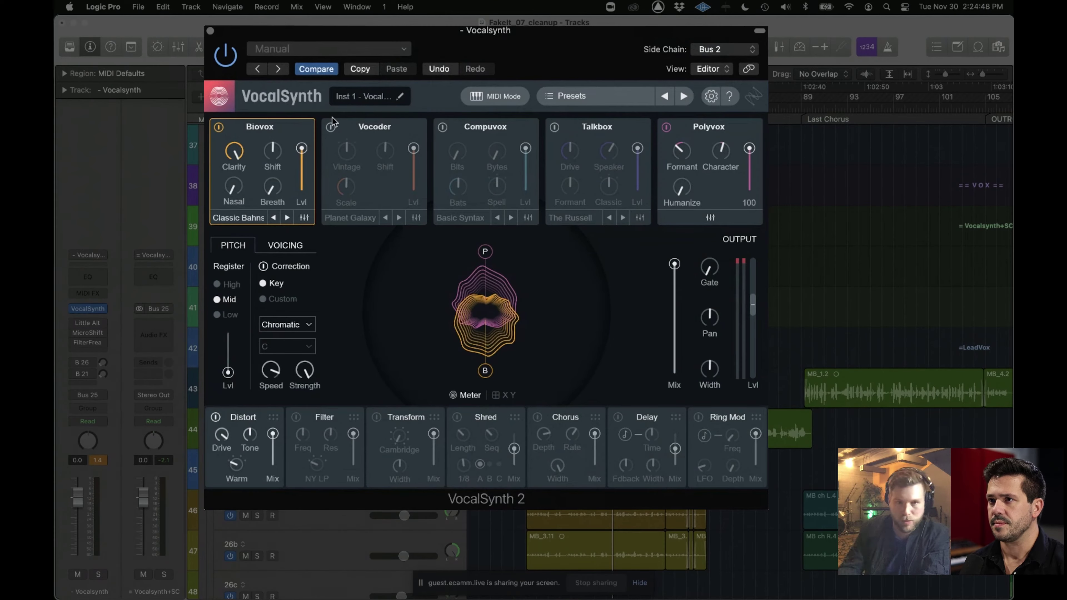
pyautogui.click(330, 127)
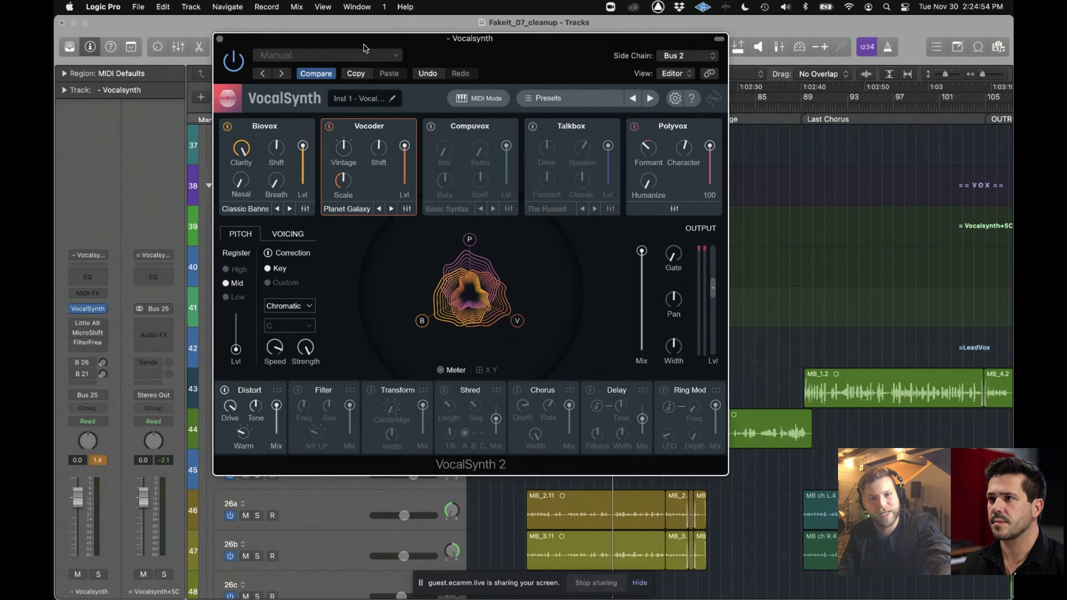
pyautogui.press('super+w')
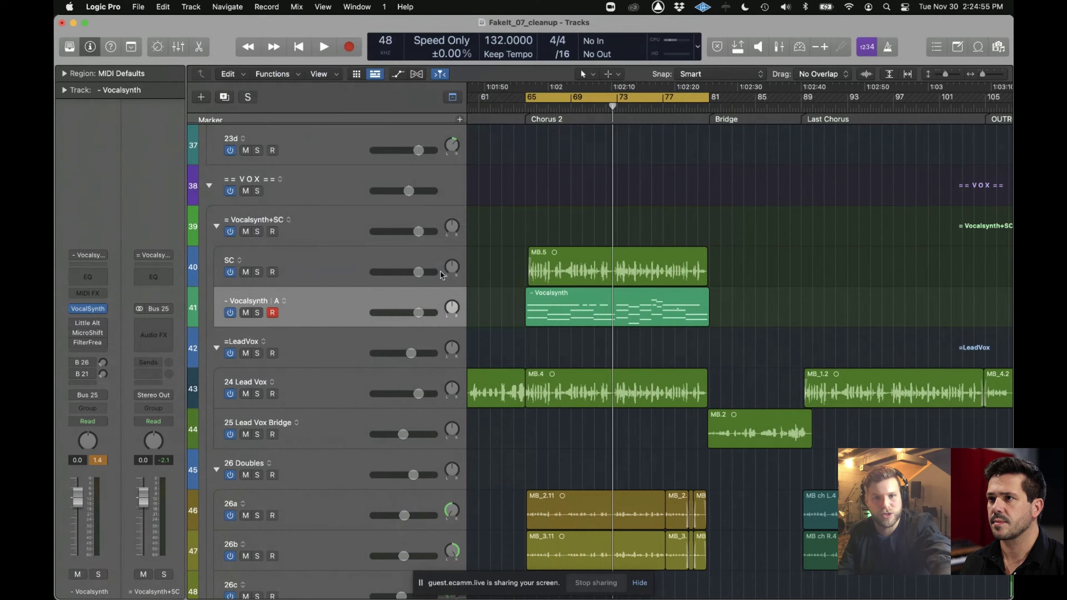
# Solo the Vocalsynth, SC and = Vocalsynth+SC tracks and play Chorus 2 with the VocalSynth window showing.
pyautogui.click(257, 312)
pyautogui.click(256, 272)
pyautogui.click(257, 231)
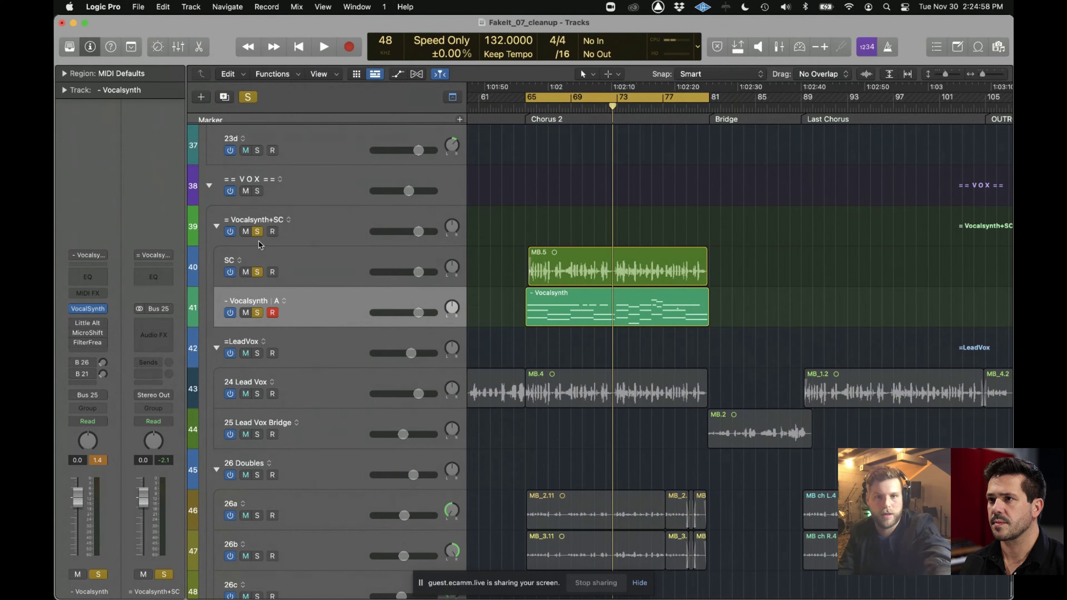
pyautogui.press('space')
pyautogui.press('v')
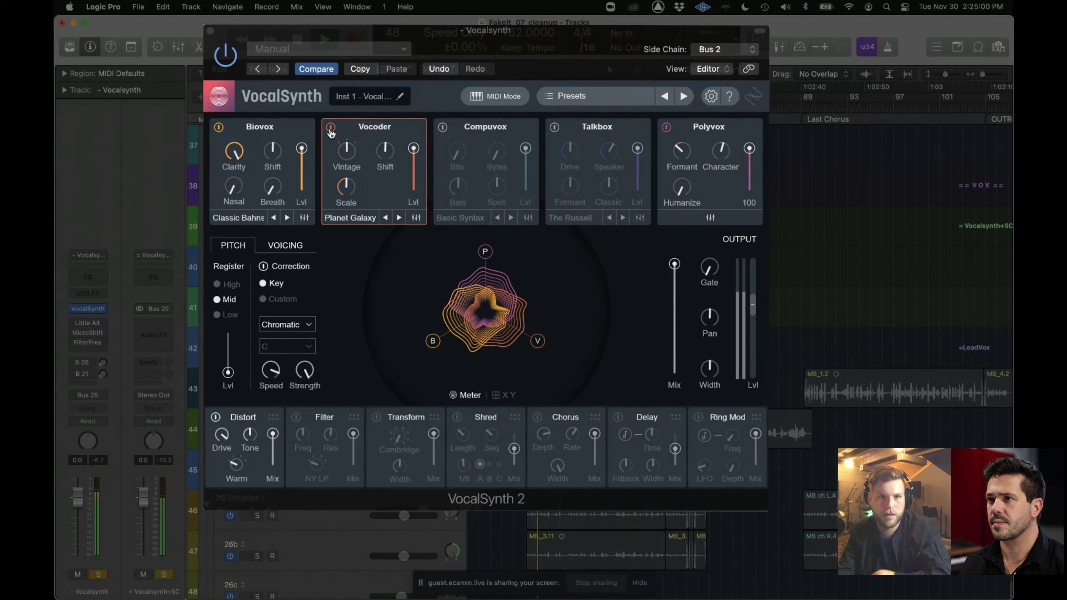
# Disable the Vocoder and Polyvox modules and audition Compuvox together with Biovox.
pyautogui.click(485, 251)
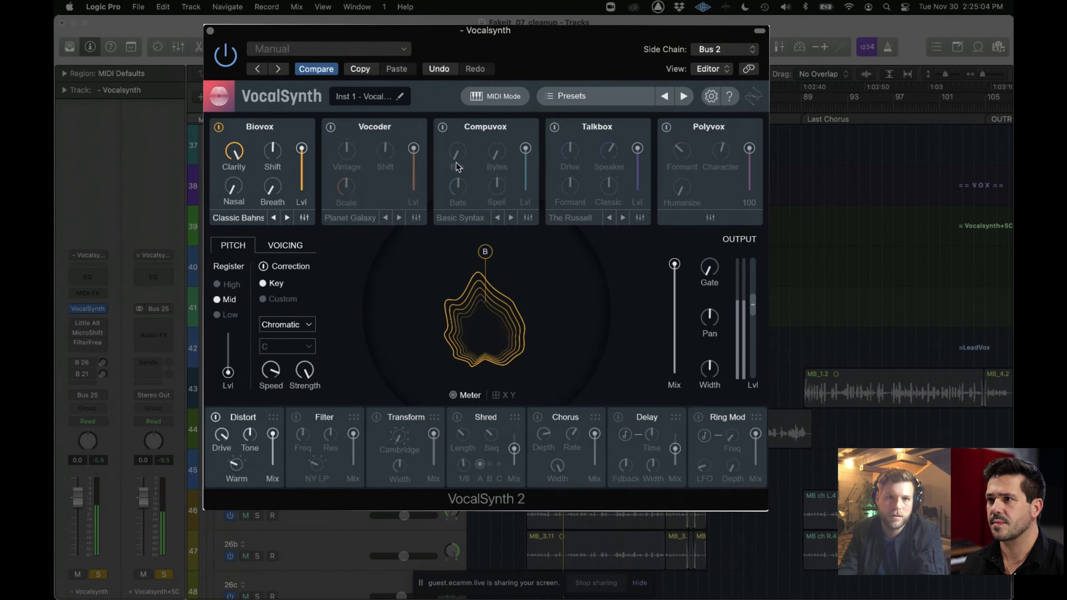
pyautogui.click(443, 128)
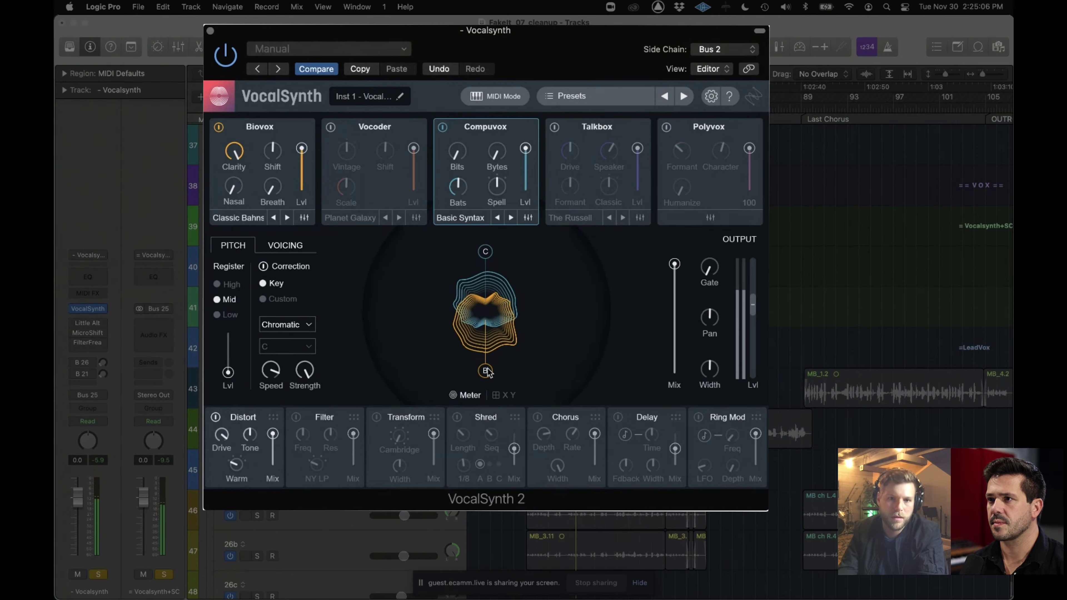
pyautogui.moveTo(487, 338); pyautogui.dragTo(485, 370)
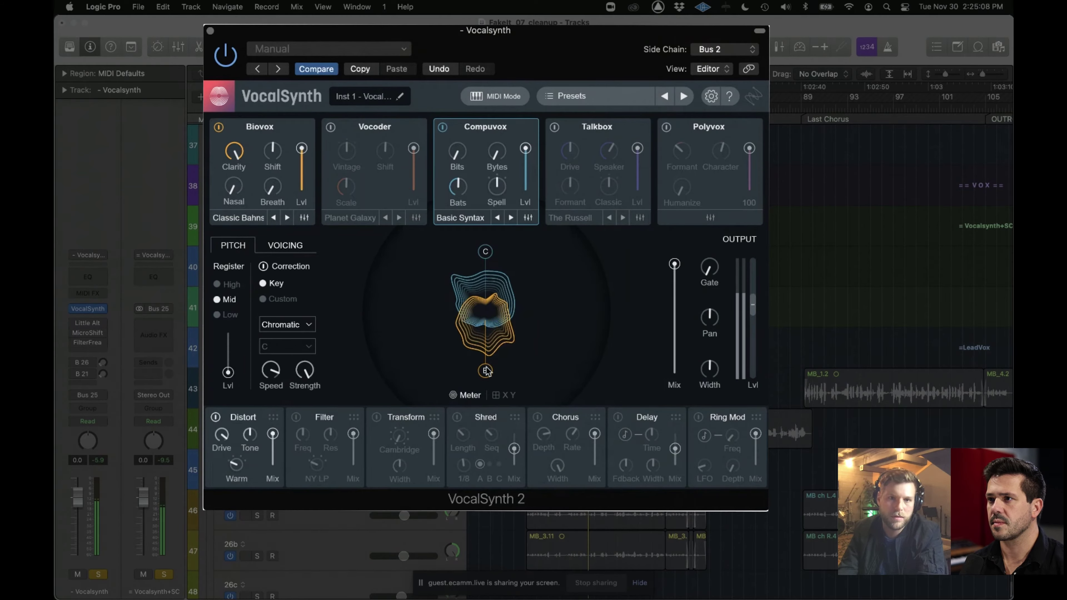
# Audition the Talkbox module alone, switch to the Vocoder module alone, and stop playback.
pyautogui.click(555, 127)
pyautogui.click(443, 127)
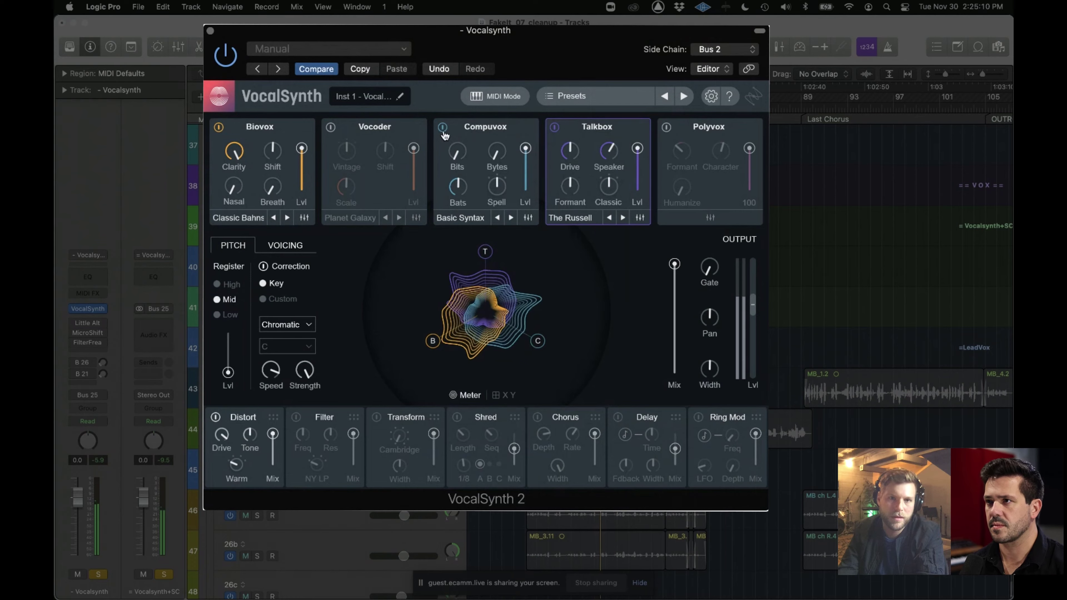
pyautogui.click(218, 127)
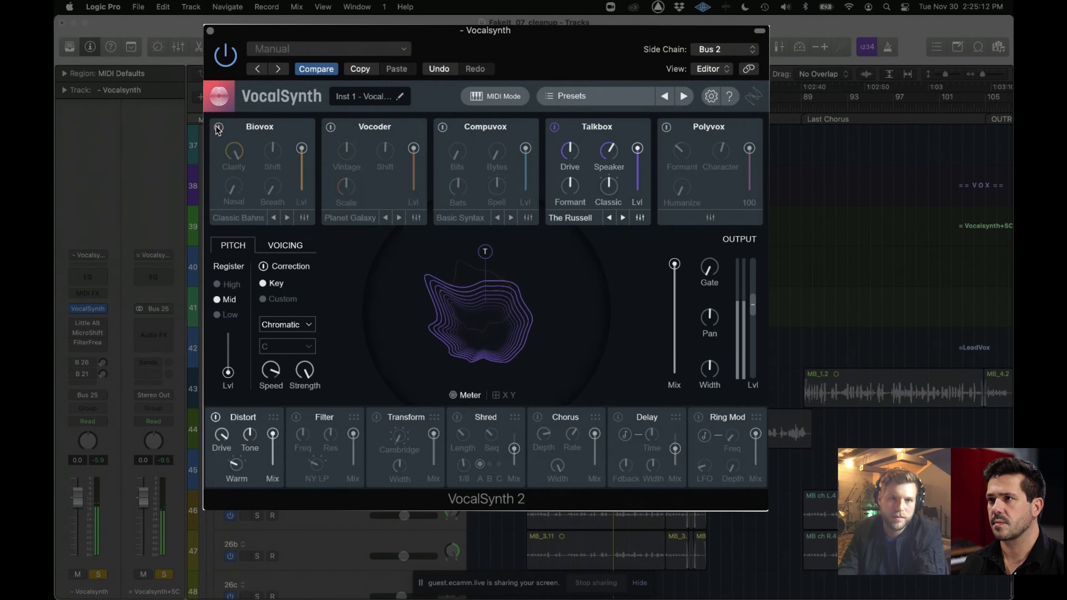
pyautogui.click(331, 127)
pyautogui.click(555, 128)
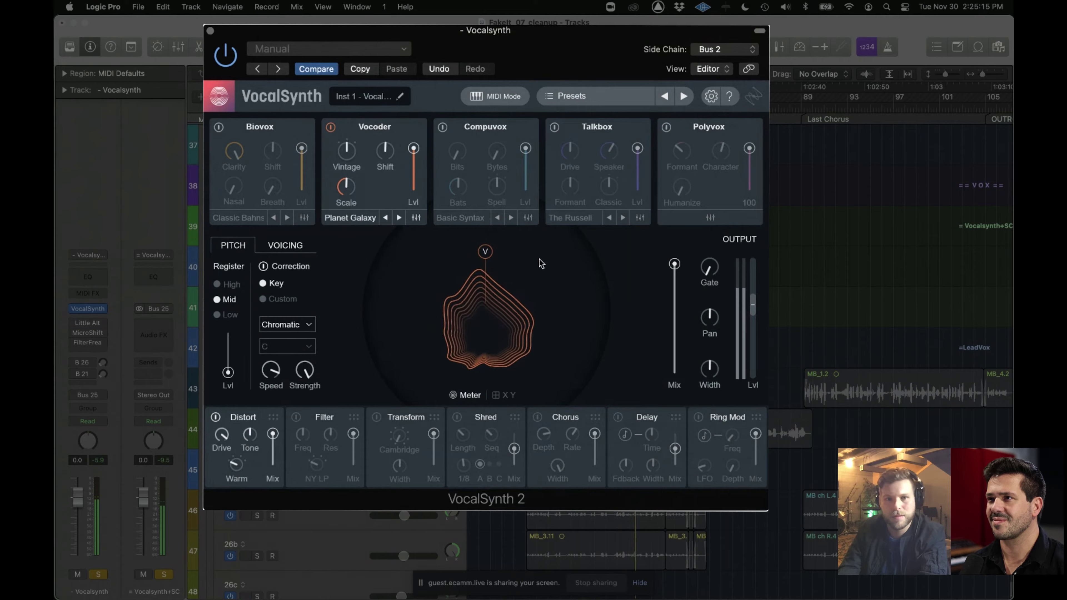
pyautogui.click(770, 255)
pyautogui.press('space')
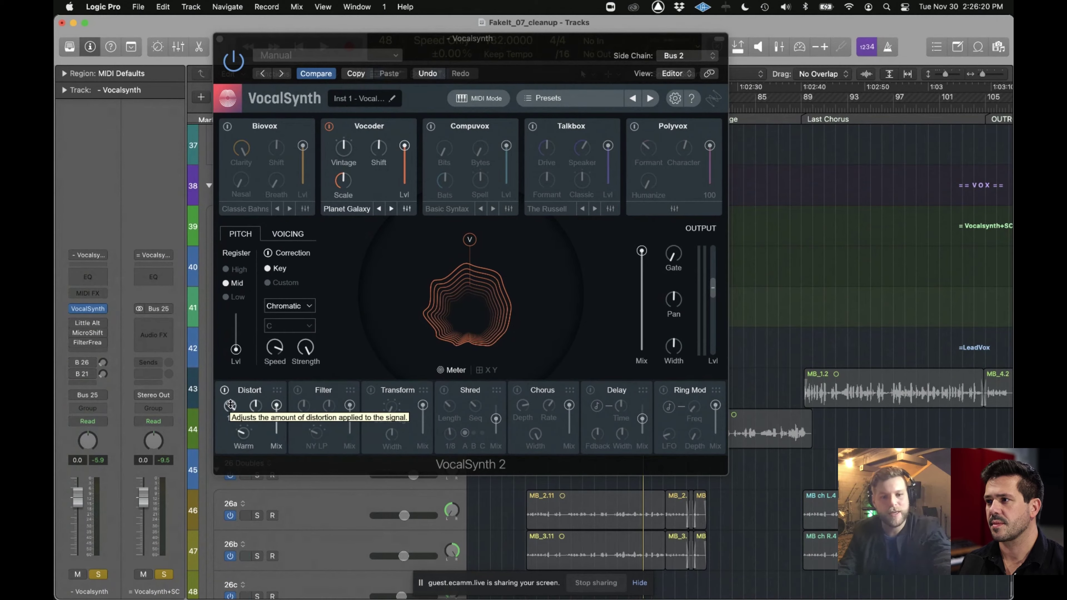
# Reopen VocalSynth and leave Polyvox as the only active module, with Vocoder and Distort turned off.
pyautogui.press('super+w')
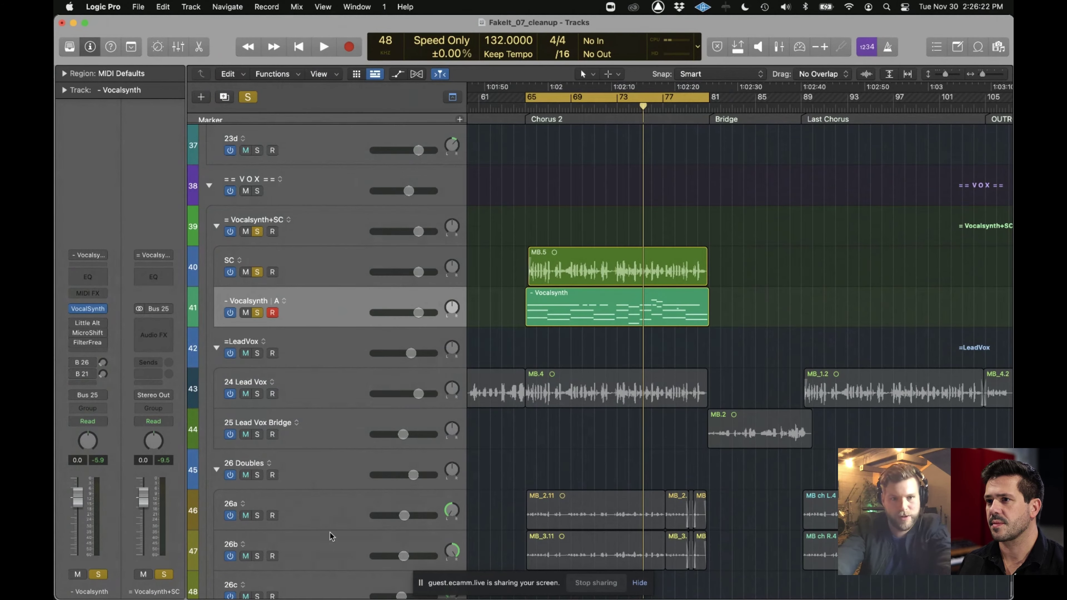
pyautogui.press('super+z')
pyautogui.click(86, 310)
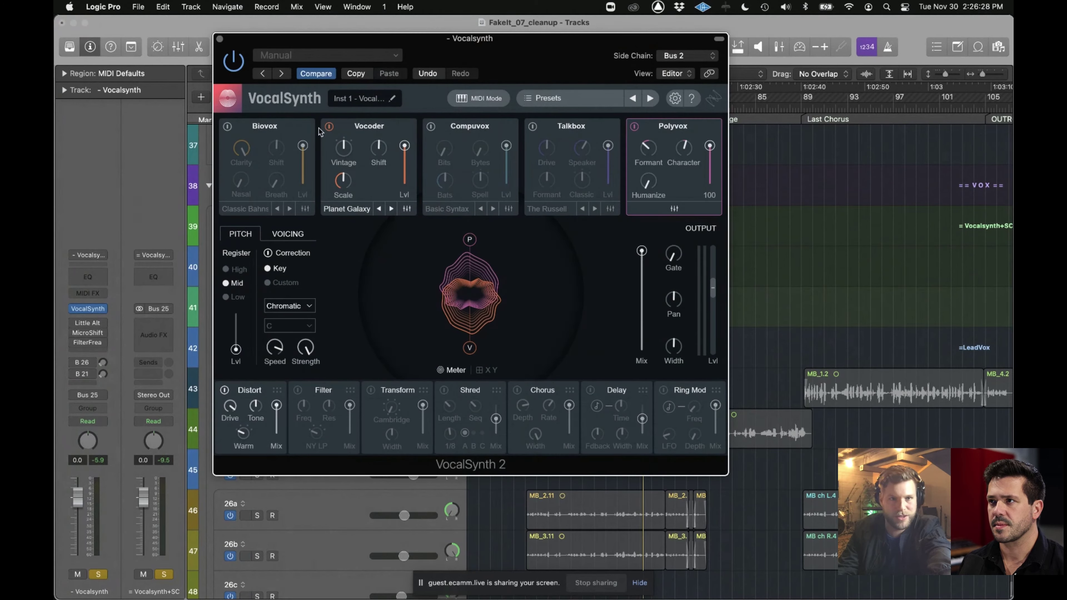
pyautogui.click(328, 126)
pyautogui.click(225, 390)
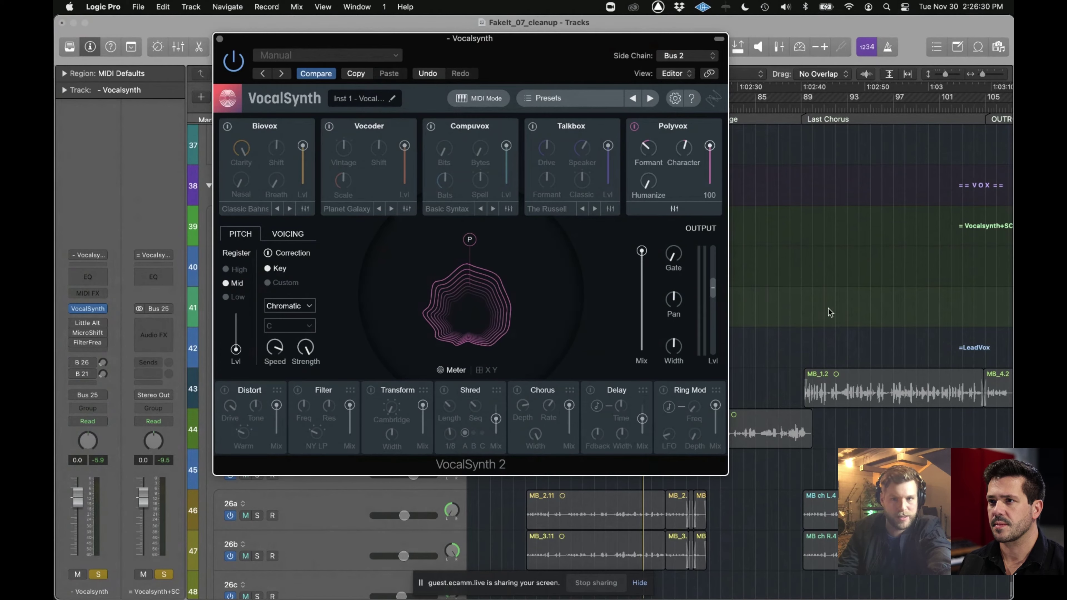
# Play the Polyvox sound, move the VocalSynth window clear of the track headers, and solo =LeadVox alongside it.
pyautogui.click(830, 312)
pyautogui.press('space')
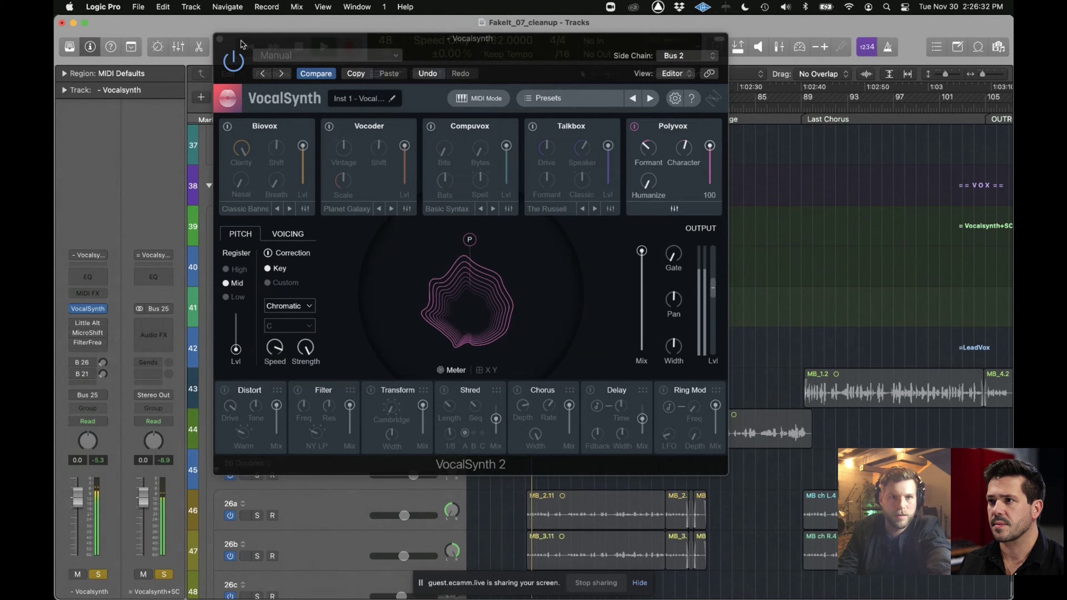
pyautogui.moveTo(242, 43); pyautogui.dragTo(411, 49)
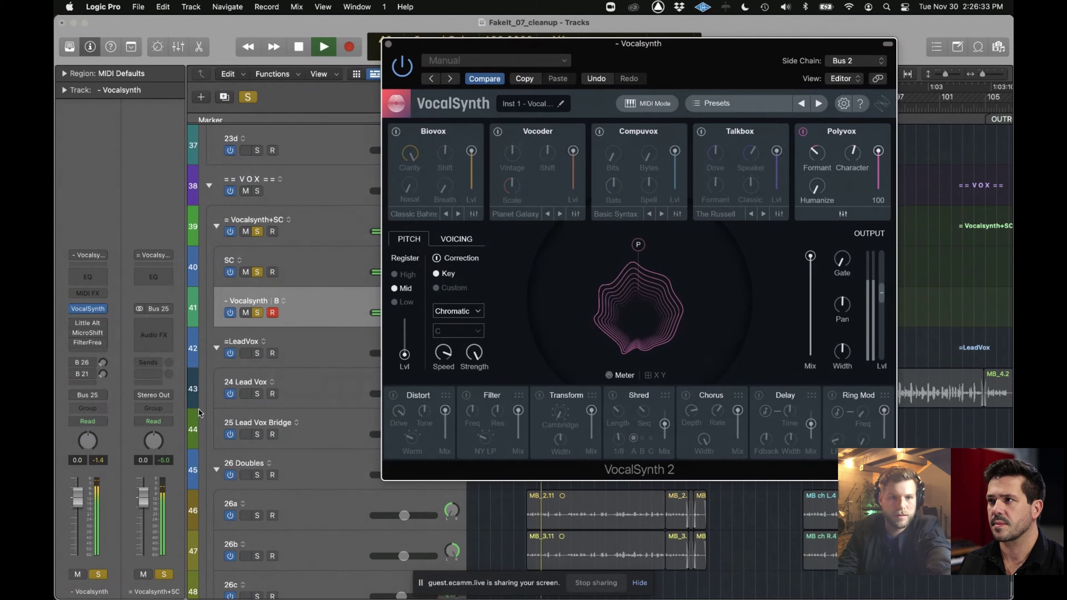
pyautogui.click(257, 353)
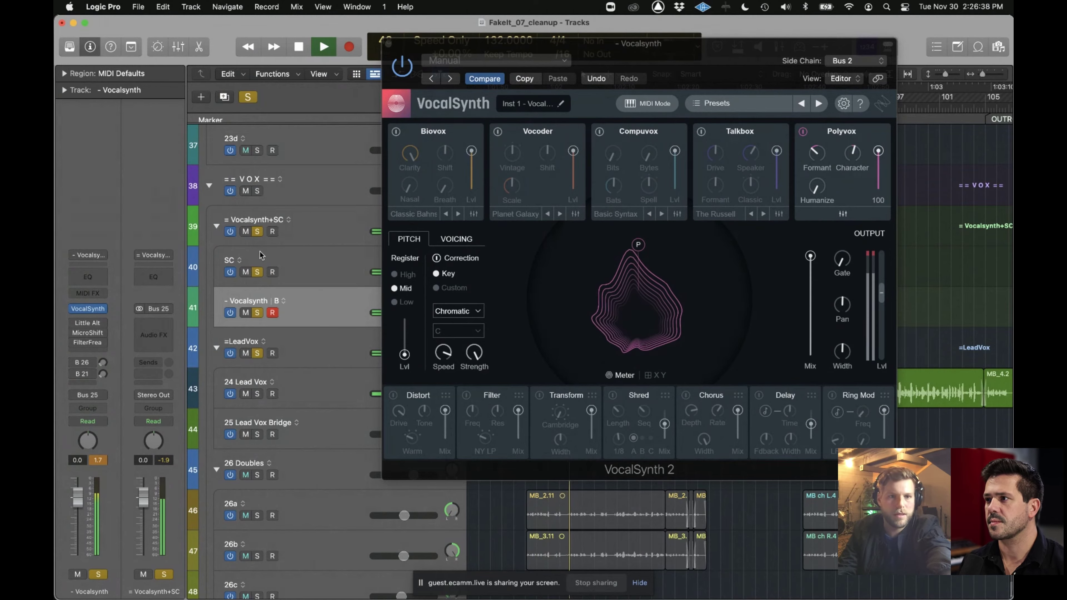
pyautogui.press('space')
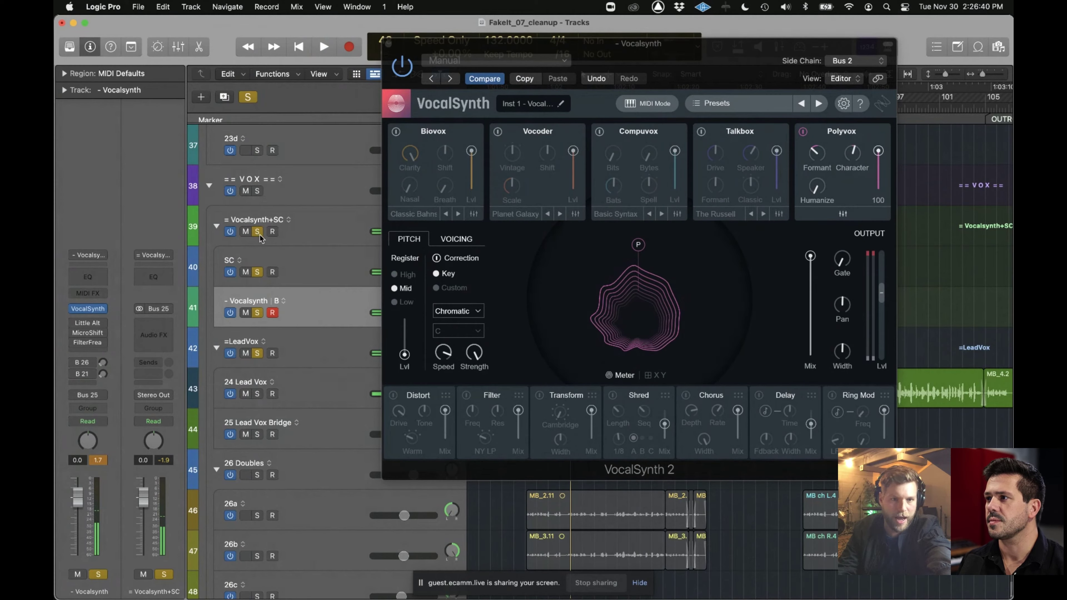
# Switch the solo from the Vocalsynth tracks to the 26 Doubles stack and play it with the lead vocal.
pyautogui.moveTo(259, 233); pyautogui.dragTo(258, 313)
pyautogui.scroll(-1, 284, 372)
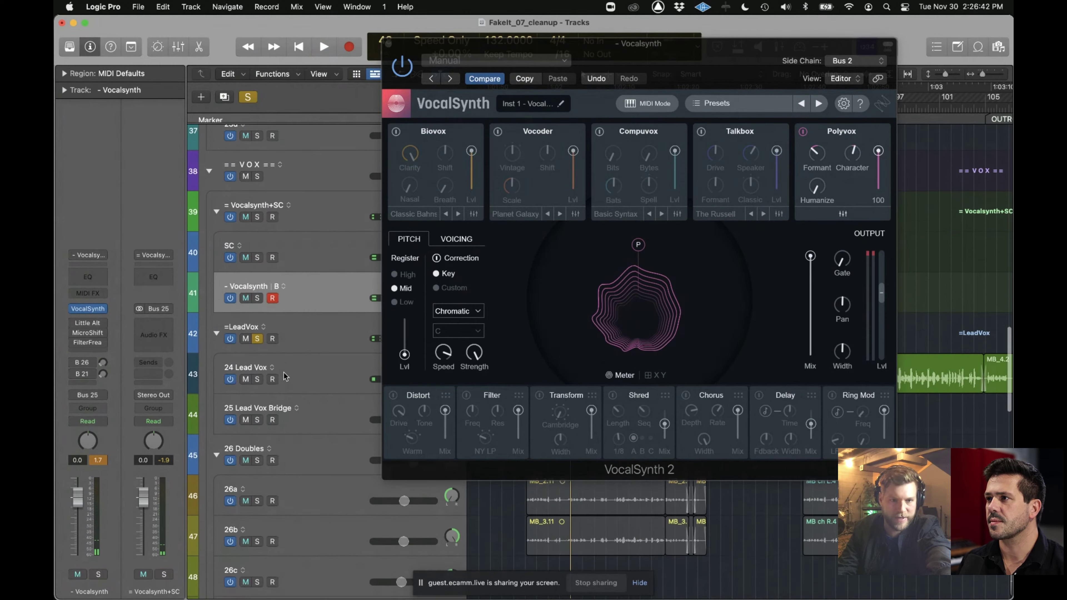
pyautogui.scroll(-1, 283, 372)
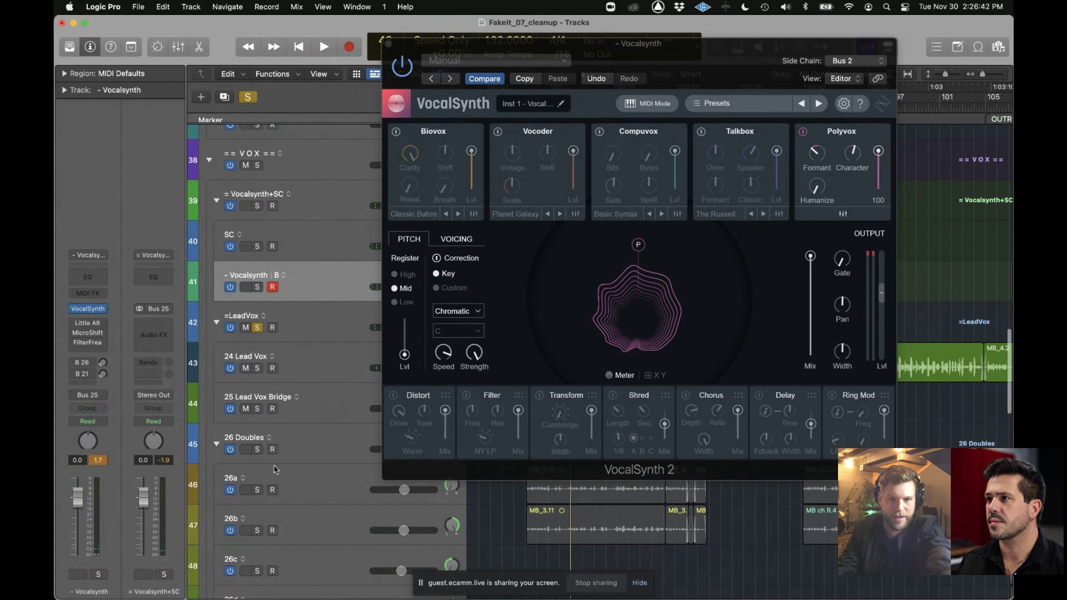
pyautogui.click(257, 449)
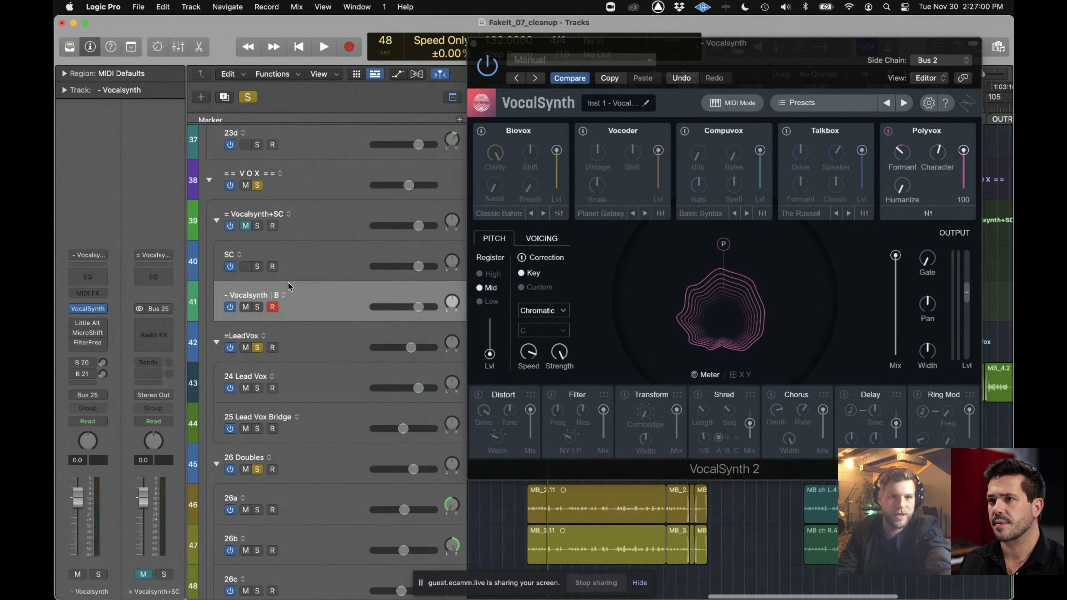
pyautogui.press('space')
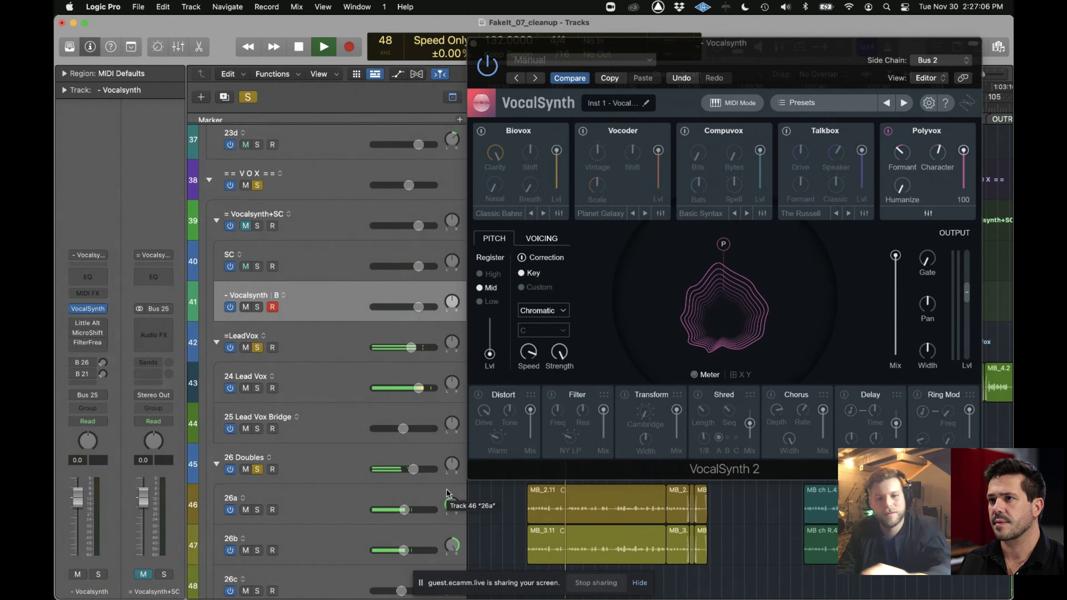
pyautogui.press('space')
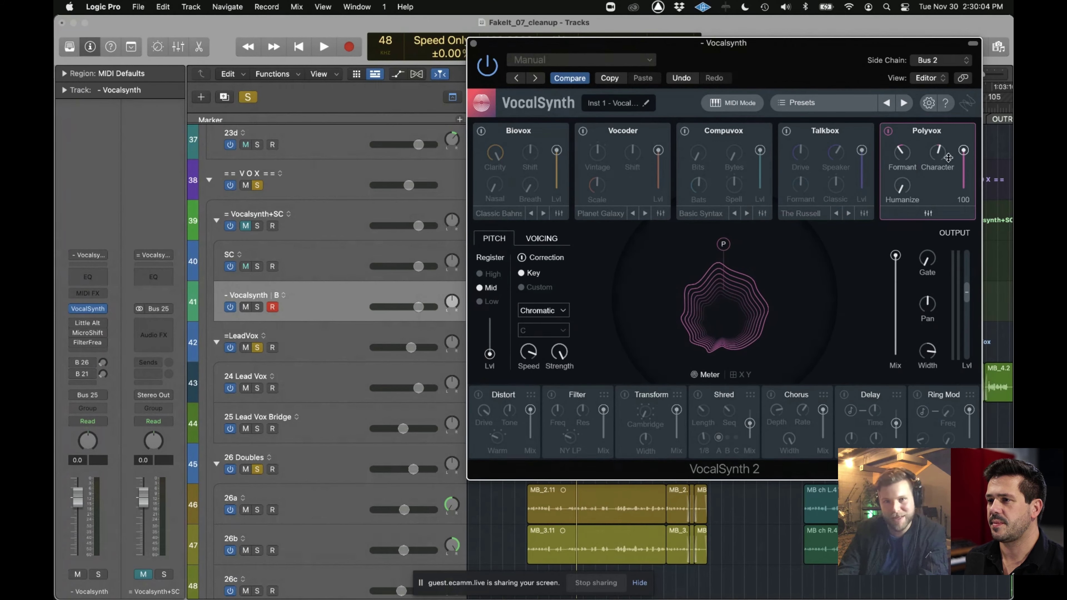
# Adjust the Polyvox Formant in VocalSynth and look over the Vocalsynth track's insert effects.
pyautogui.moveTo(904, 156); pyautogui.dragTo(893, 161)
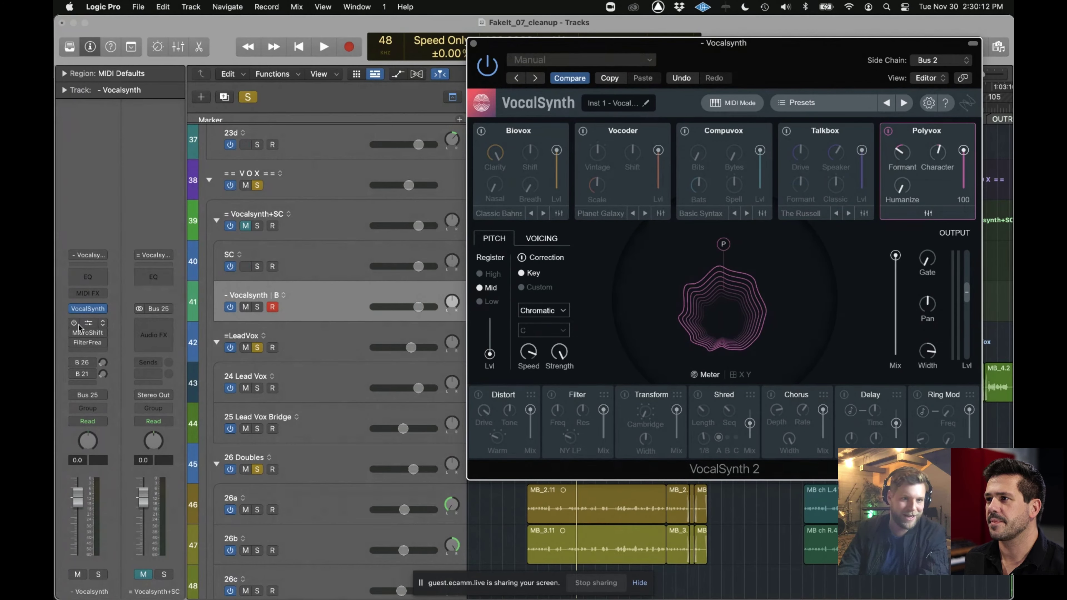
pyautogui.moveTo(70, 344)
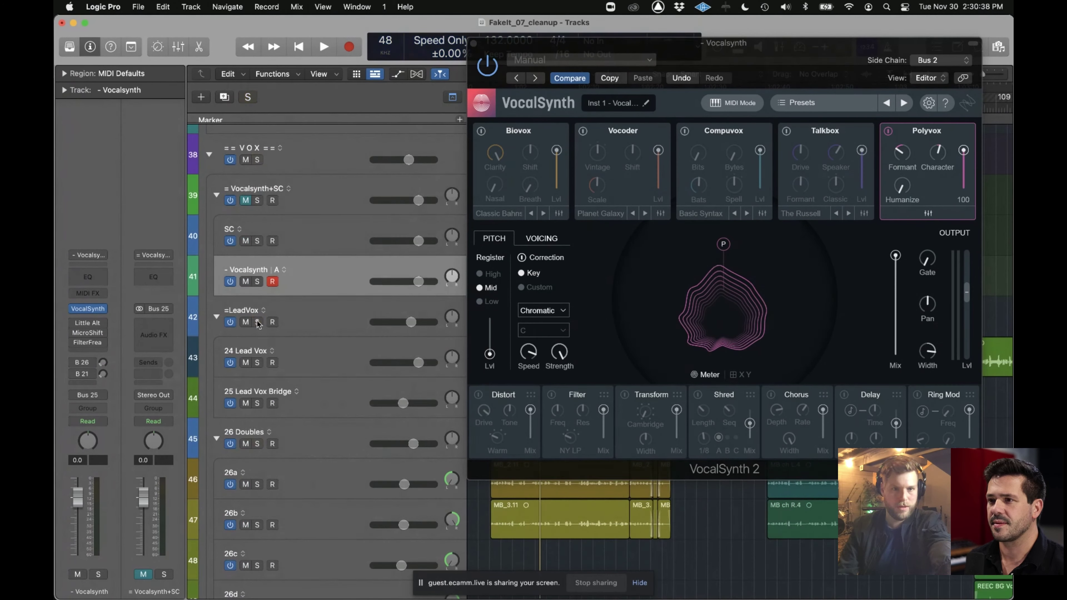
# Solo the = Vocalsynth+SC stack together with =LeadVox and lower the =LeadVox volume slightly.
pyautogui.click(257, 201)
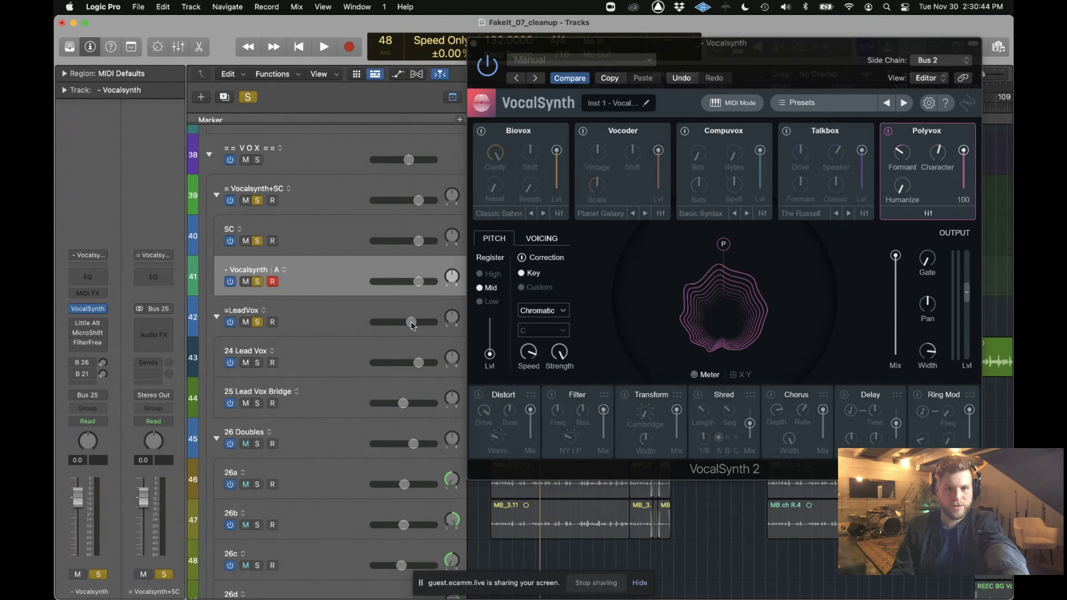
pyautogui.moveTo(411, 322); pyautogui.dragTo(400, 322)
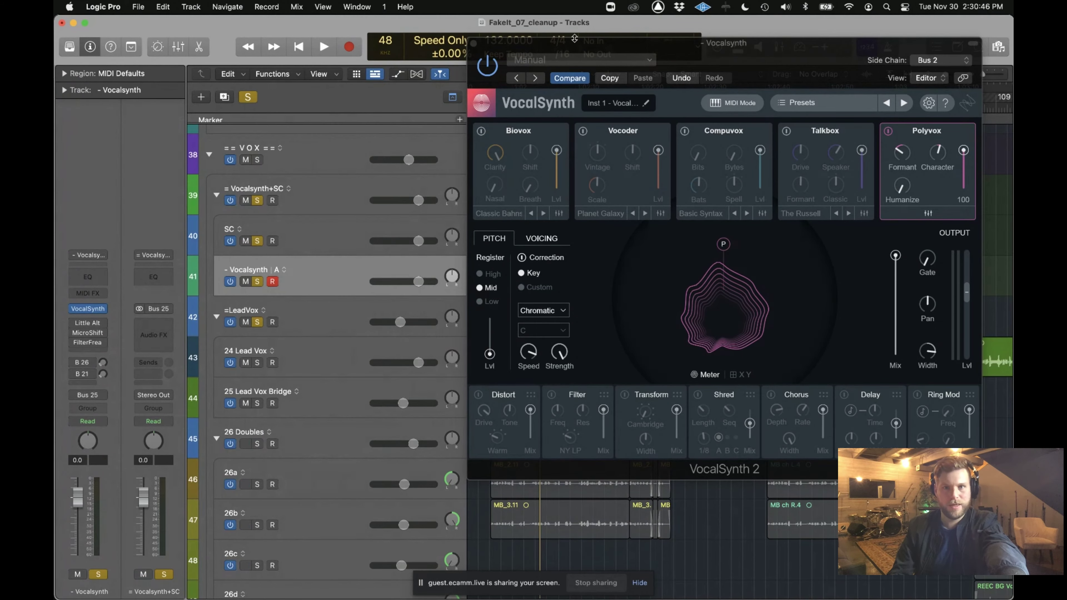
# Play the vocals with VocalSynth in view, switching from Polyvox to Talkbox to audition it before disabling Talkbox.
pyautogui.moveTo(575, 45); pyautogui.dragTo(454, 44)
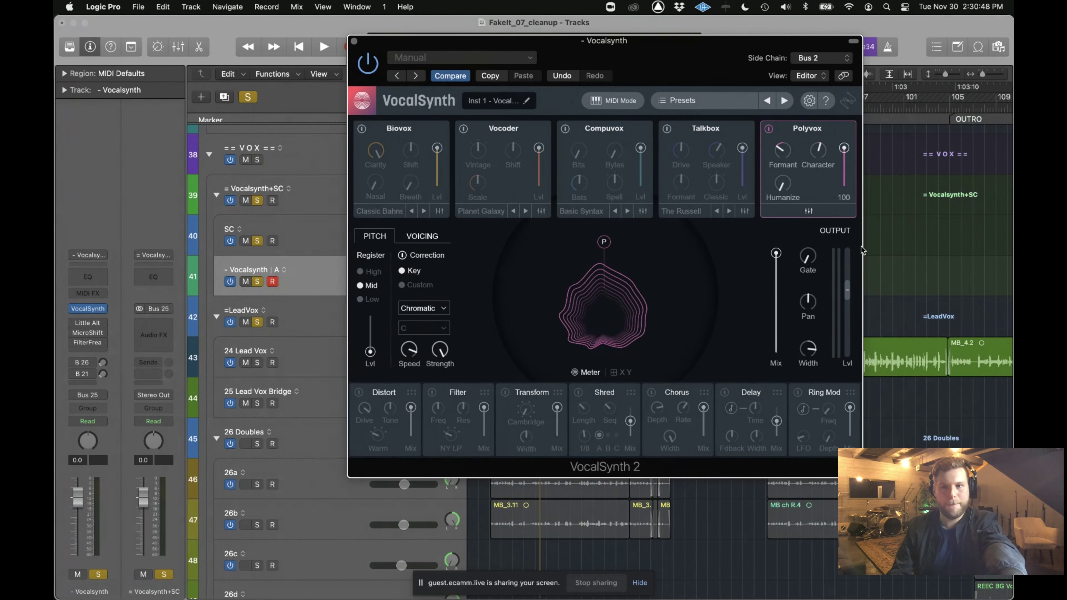
pyautogui.press('space')
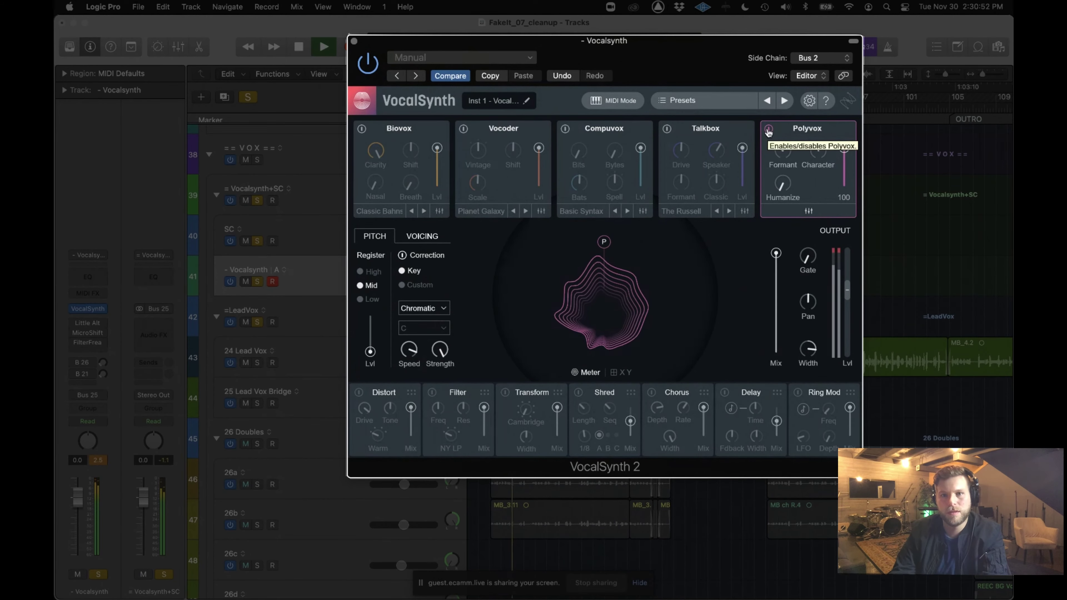
pyautogui.click(768, 130)
pyautogui.click(667, 130)
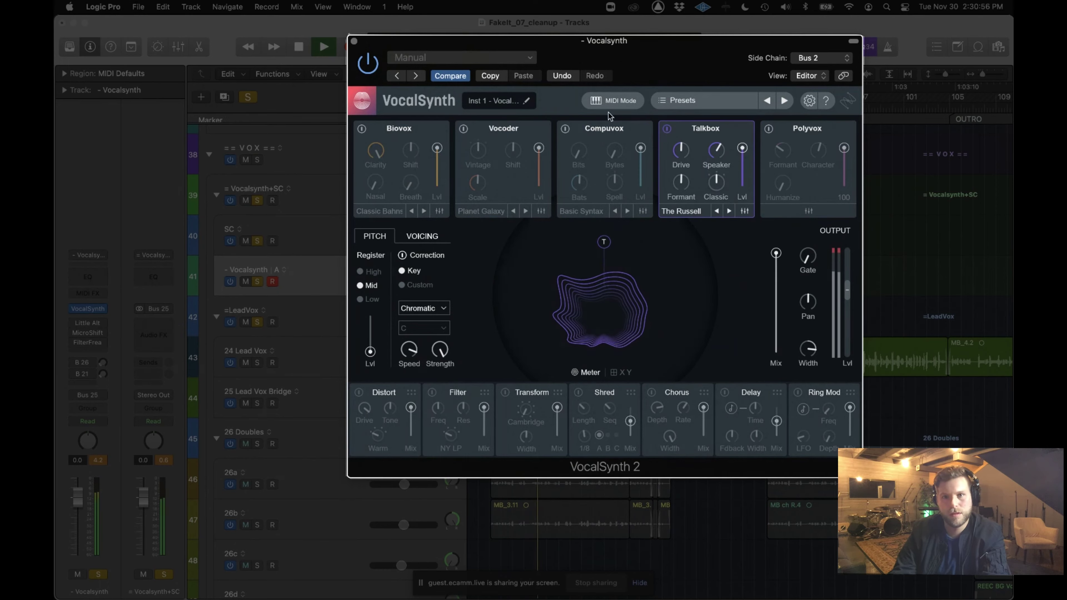
pyautogui.click(667, 129)
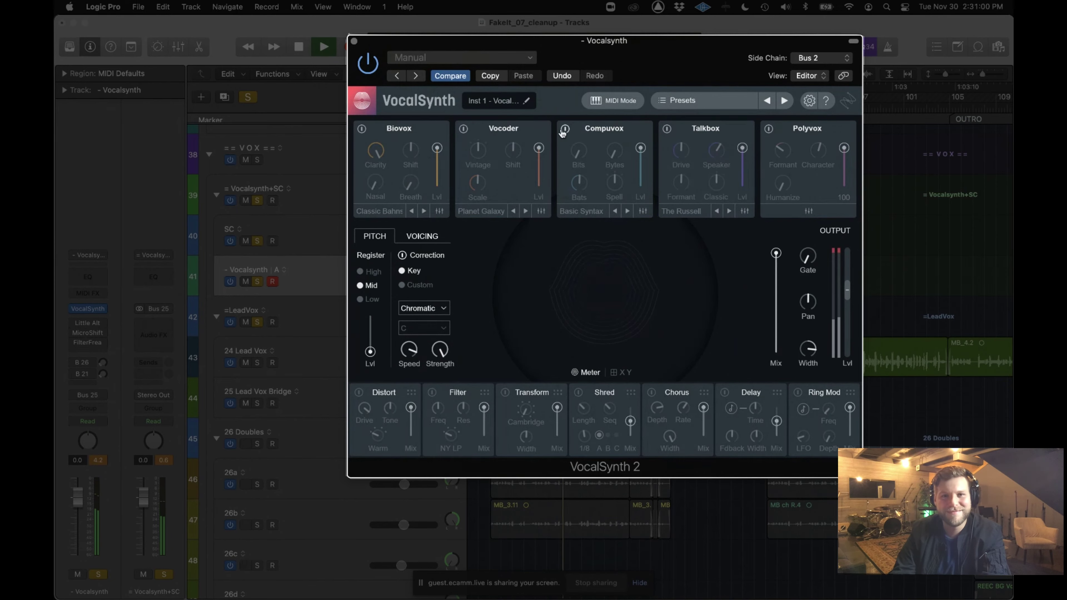
# Audition Compuvox with Bats raised, and Vocoder with its character set towards Smooth and Scale adjusted, leaving both modules disabled.
pyautogui.click(565, 130)
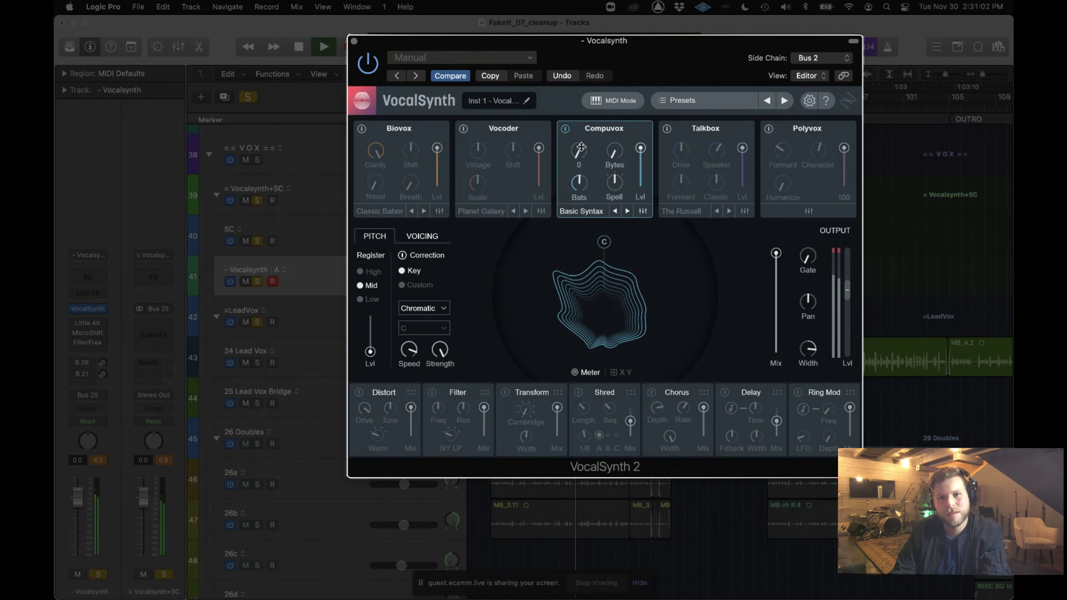
pyautogui.moveTo(579, 182); pyautogui.dragTo(572, 115)
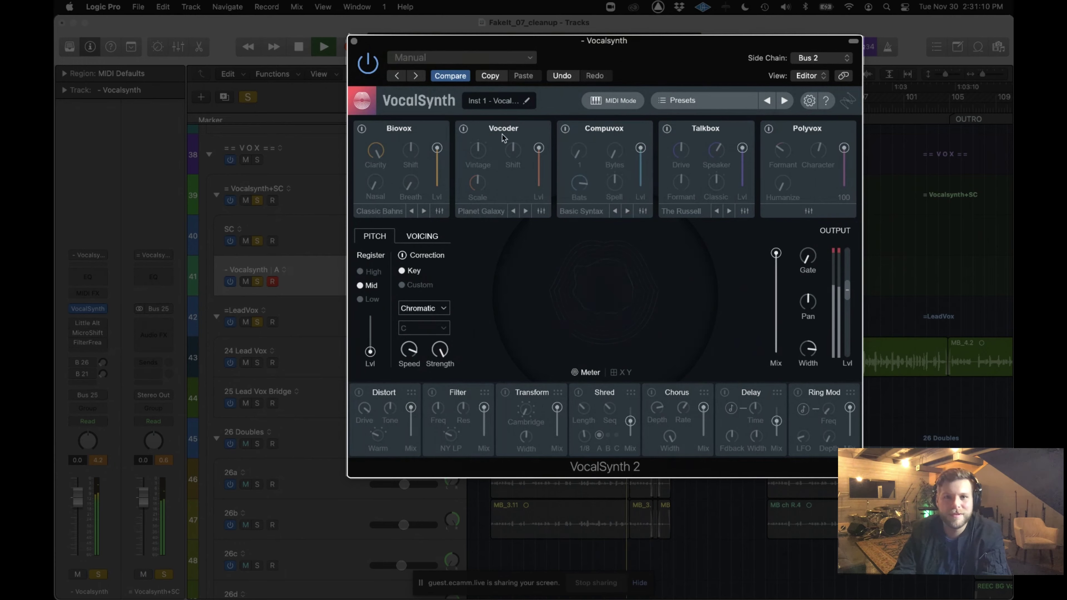
pyautogui.click(465, 131)
pyautogui.moveTo(475, 147); pyautogui.dragTo(482, 122)
pyautogui.moveTo(477, 181); pyautogui.dragTo(502, 204)
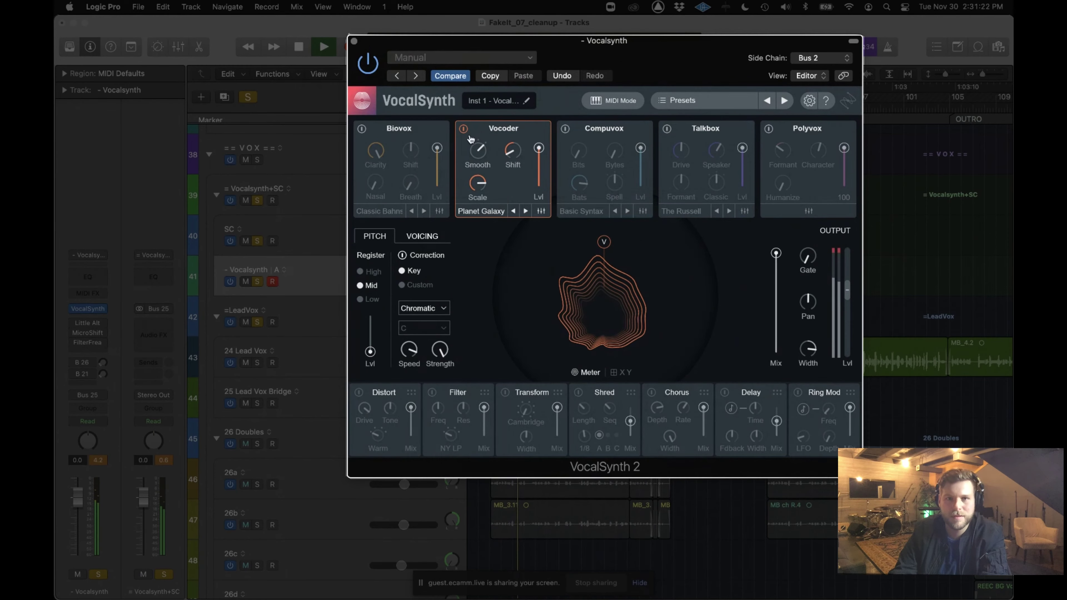
pyautogui.click(463, 128)
# Audition Biovox with Shift, Nasal and Breath raised and Clarity at 100, disabling the module and stopping playback at the end.
pyautogui.click(361, 128)
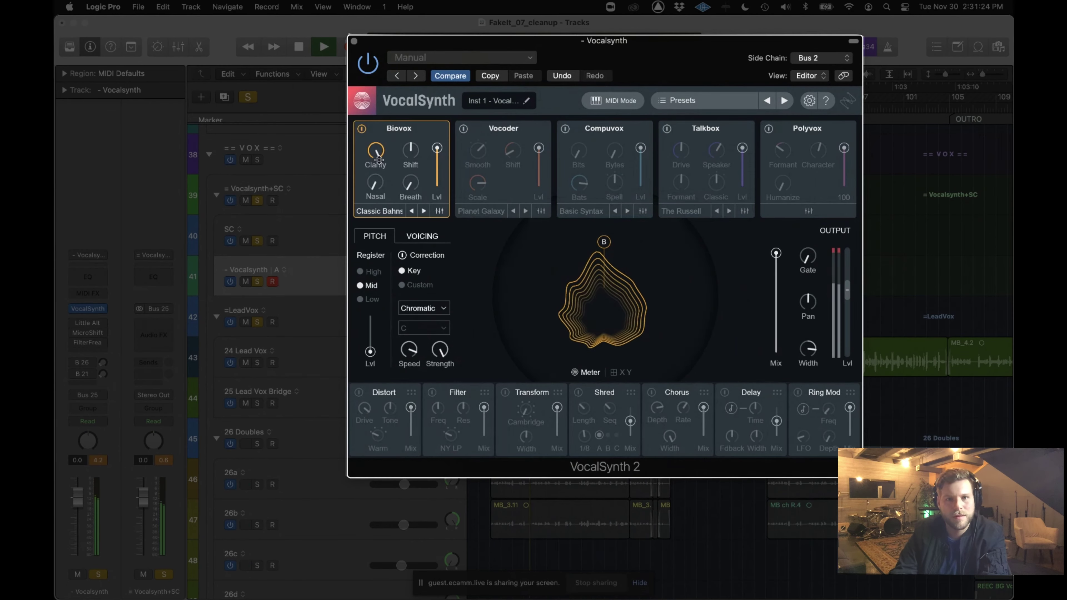
pyautogui.moveTo(410, 150); pyautogui.dragTo(421, 125)
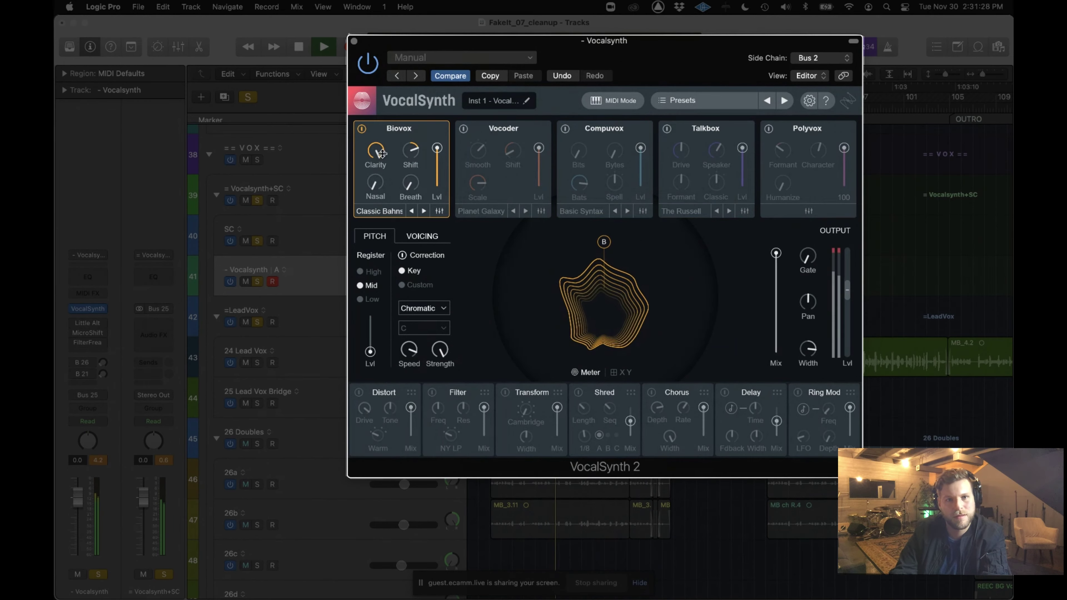
pyautogui.moveTo(377, 163); pyautogui.dragTo(363, 235)
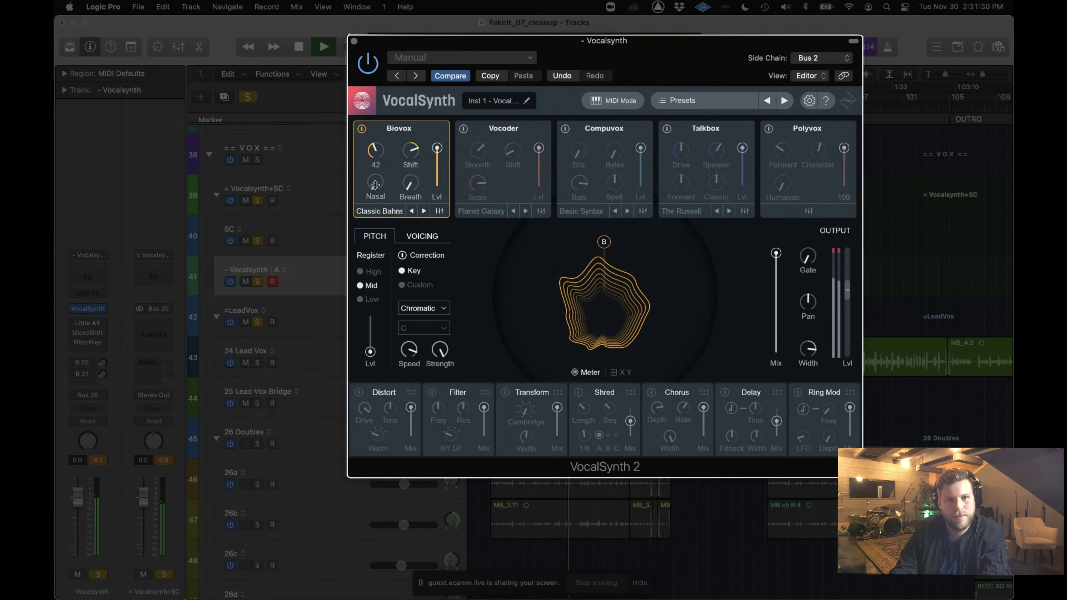
pyautogui.moveTo(375, 185); pyautogui.dragTo(390, 83)
pyautogui.moveTo(377, 153); pyautogui.dragTo(383, 76)
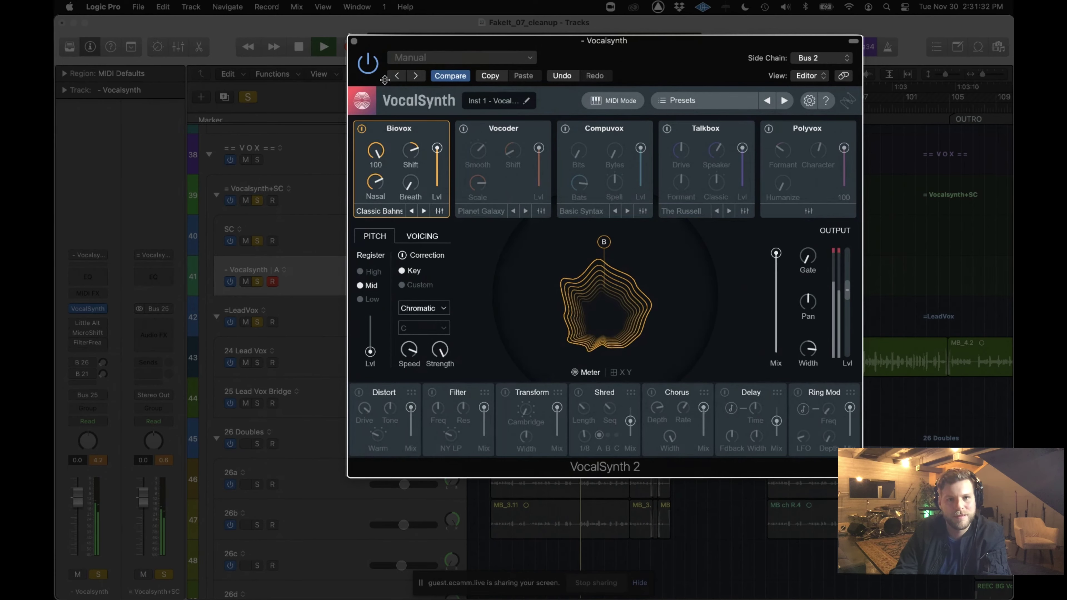
pyautogui.moveTo(411, 183); pyautogui.dragTo(407, 137)
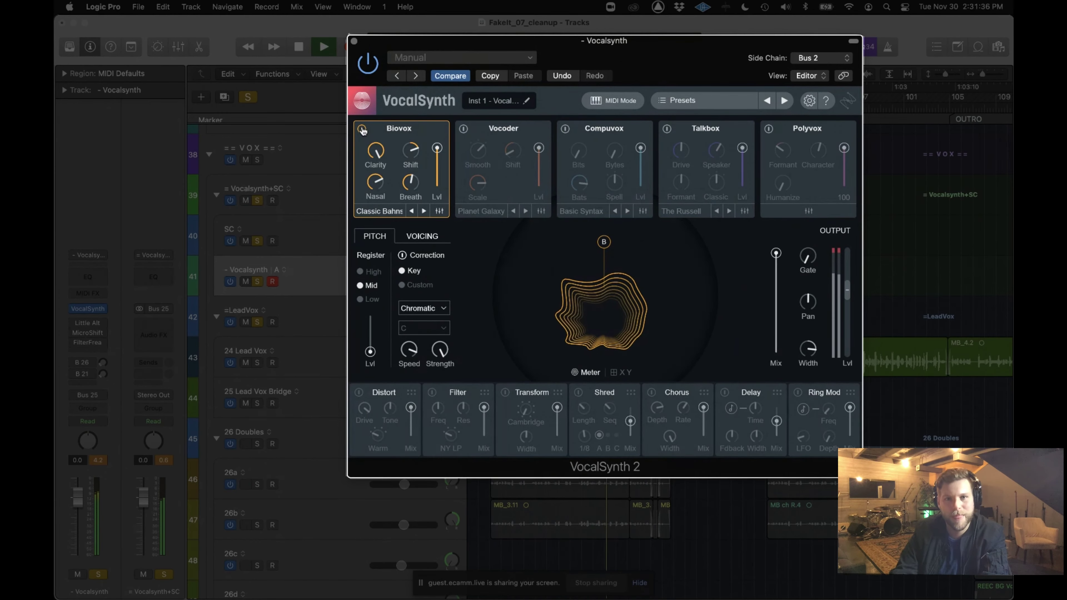
pyautogui.press('space')
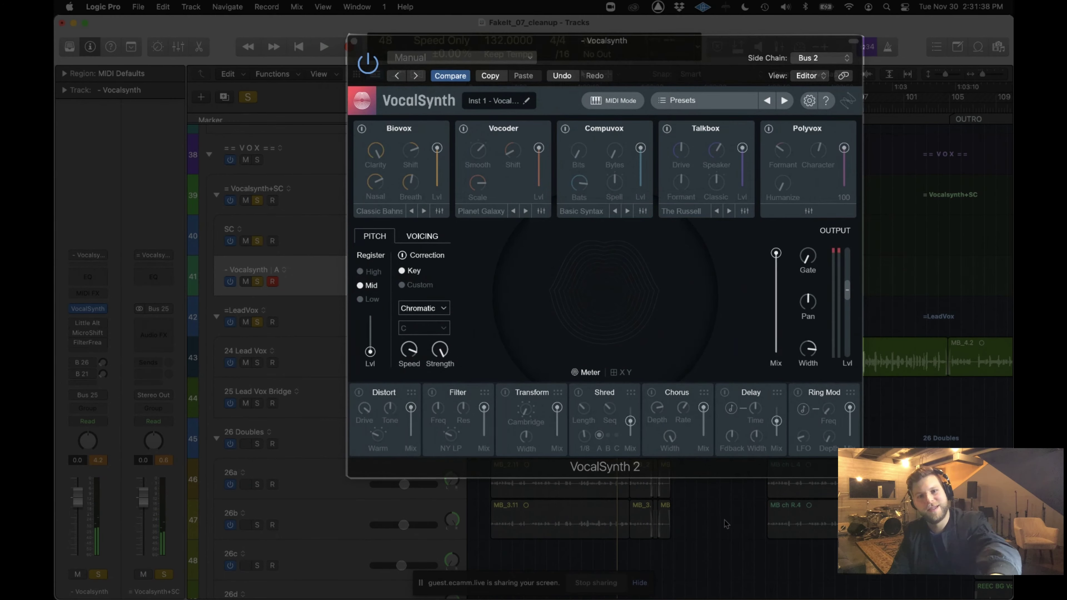
pyautogui.click(725, 524)
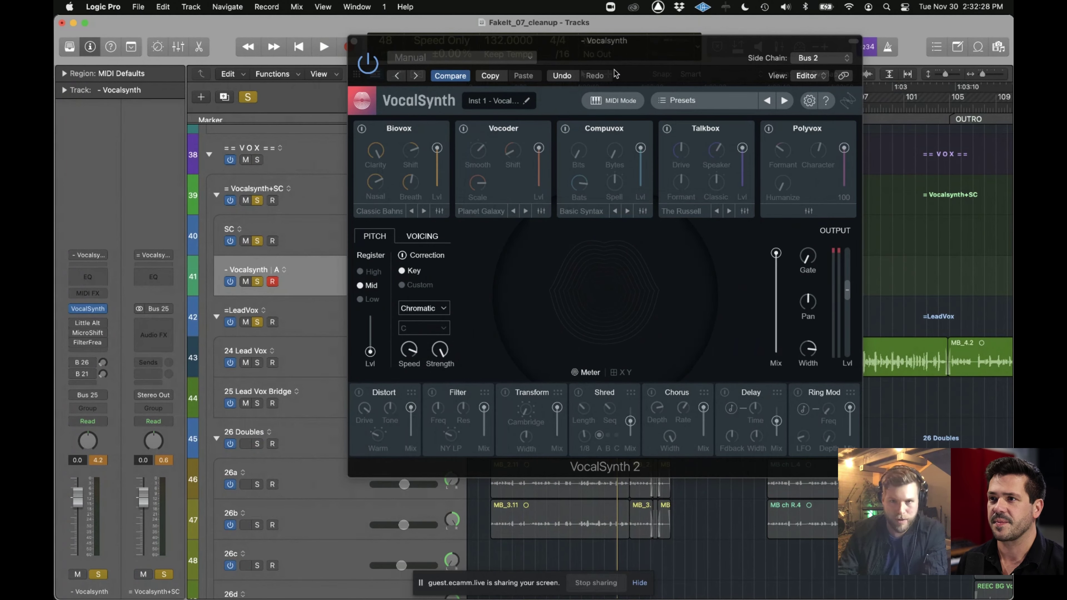
# Show VocalSynth's MIDI Mode setup instructions for Logic Pro, accept the MIDI mode, and close the plug-in window.
pyautogui.click(607, 102)
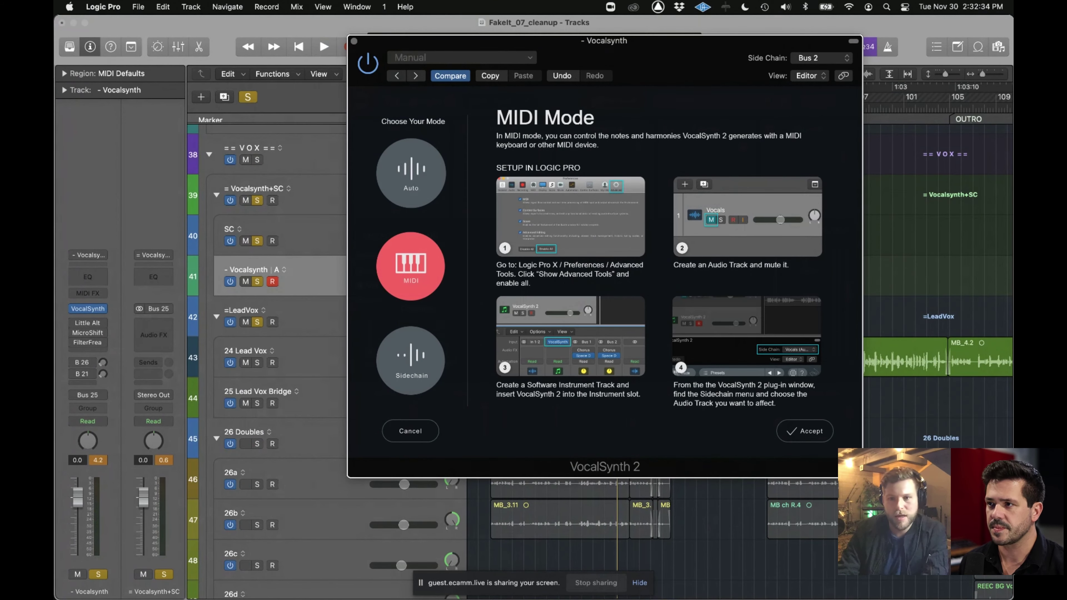
pyautogui.click(790, 435)
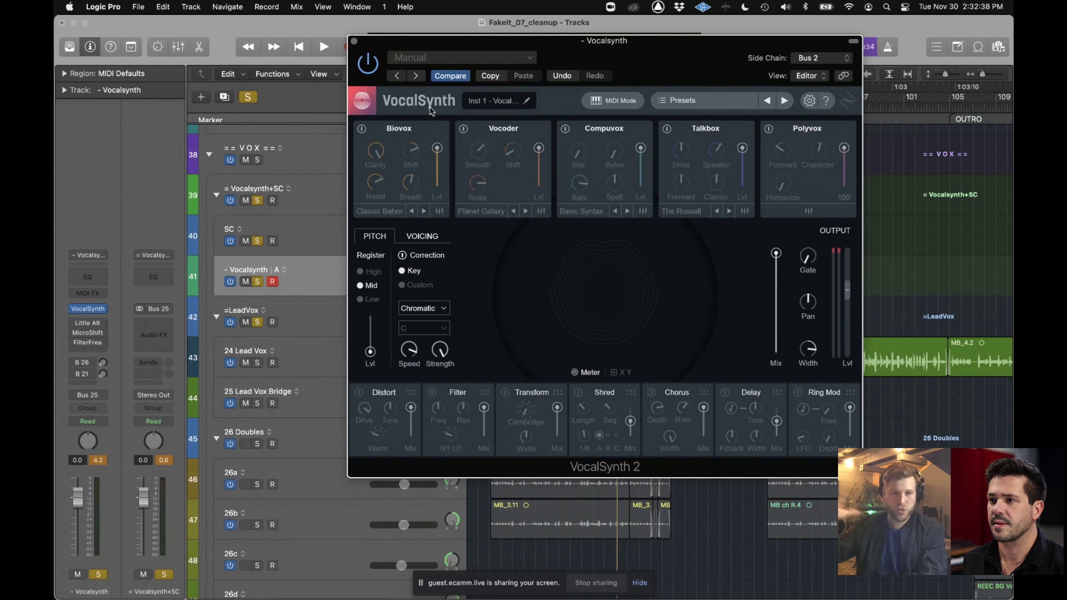
pyautogui.click(354, 42)
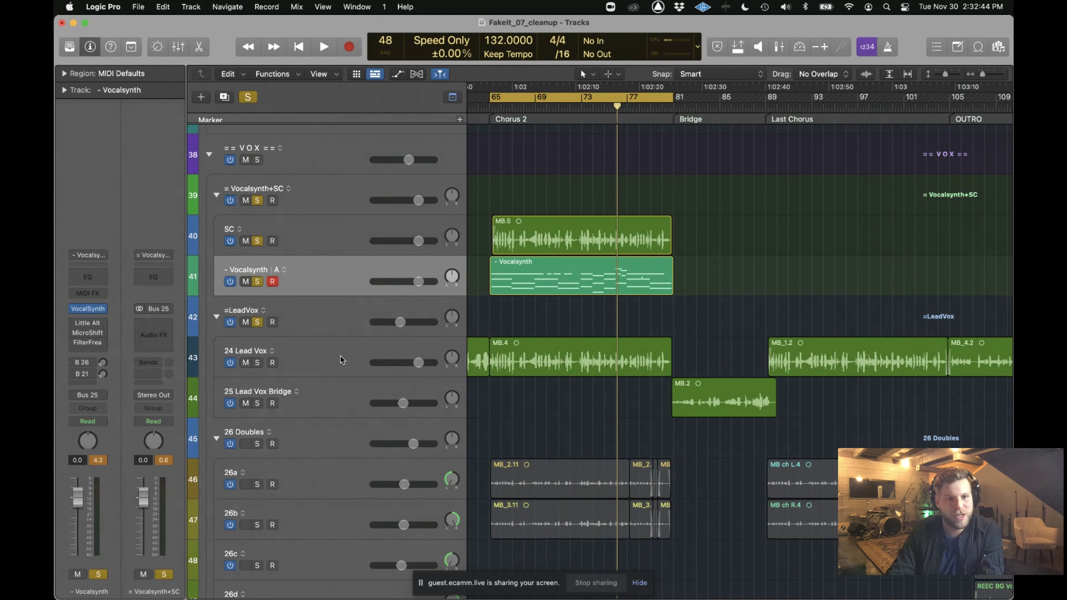
# Select the 24 Lead Vox track to view its channel strip and point out its Chorus 2 region.
pyautogui.click(341, 360)
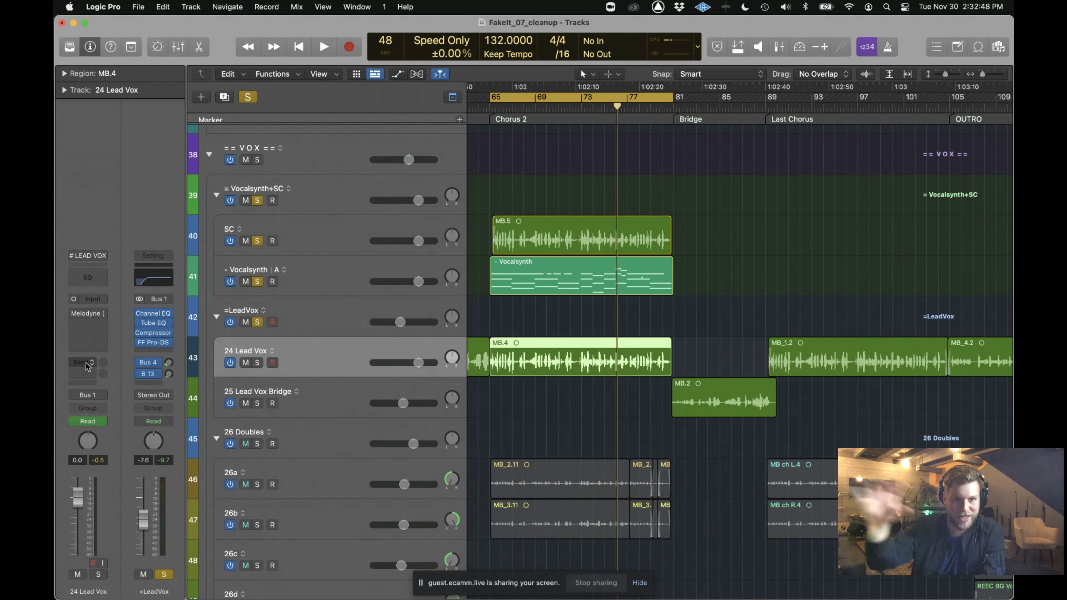
pyautogui.hscroll(-1, 541, 335)
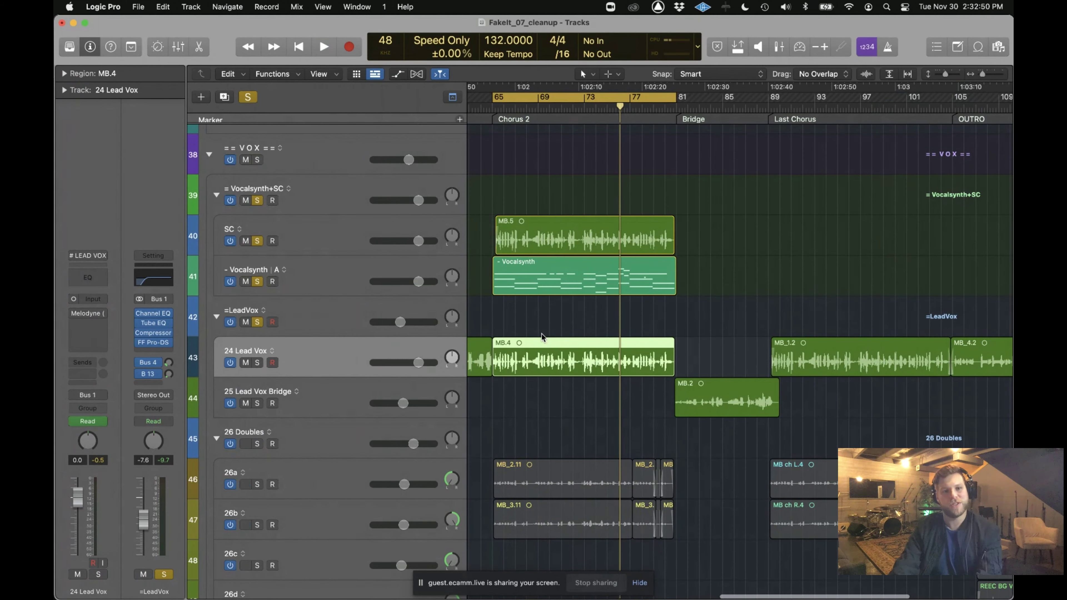
pyautogui.click(541, 335)
pyautogui.hscroll(1, 539, 357)
pyautogui.click(538, 356)
# Cut the quiet gap between phrases just before bar 73 out of the SC track's Chorus 2 region.
pyautogui.click(508, 242)
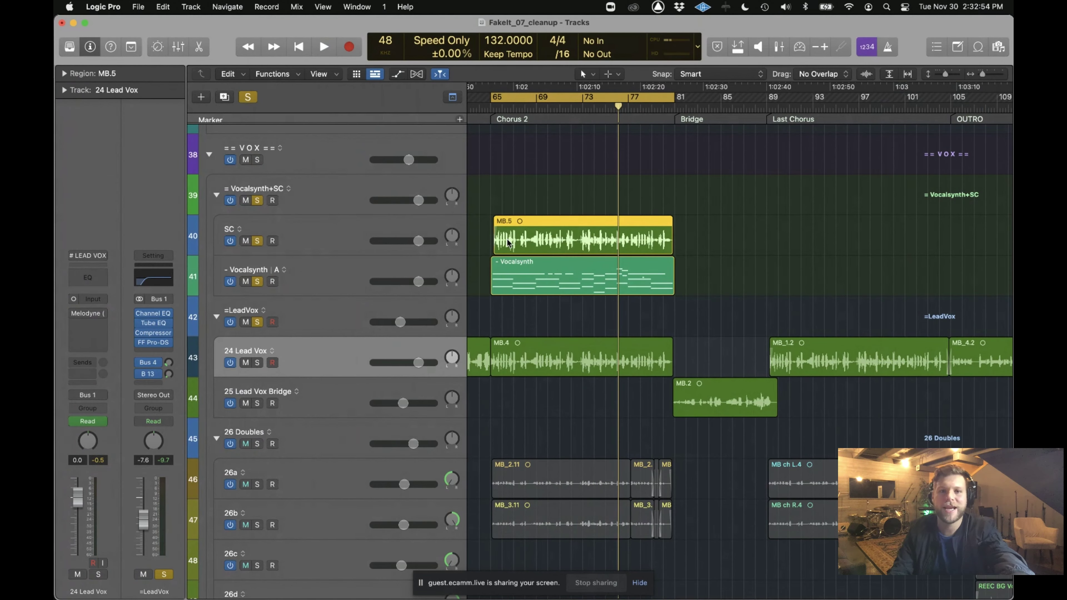
pyautogui.press('super+Right')
pyautogui.press('super+Right')
pyautogui.hscroll(-5, 507, 239)
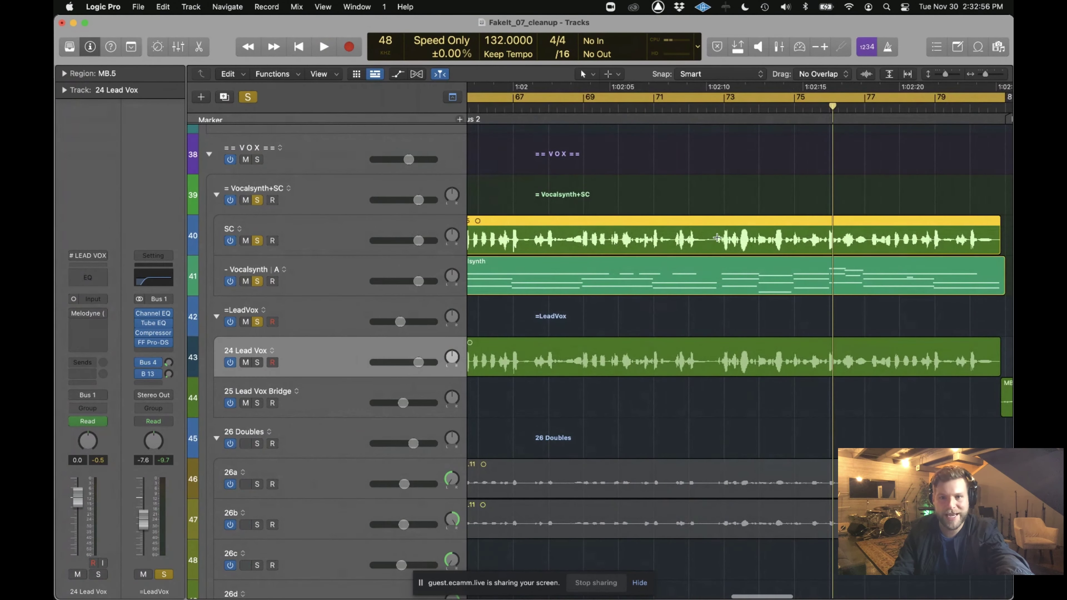
pyautogui.moveTo(715, 240); pyautogui.dragTo(702, 238)
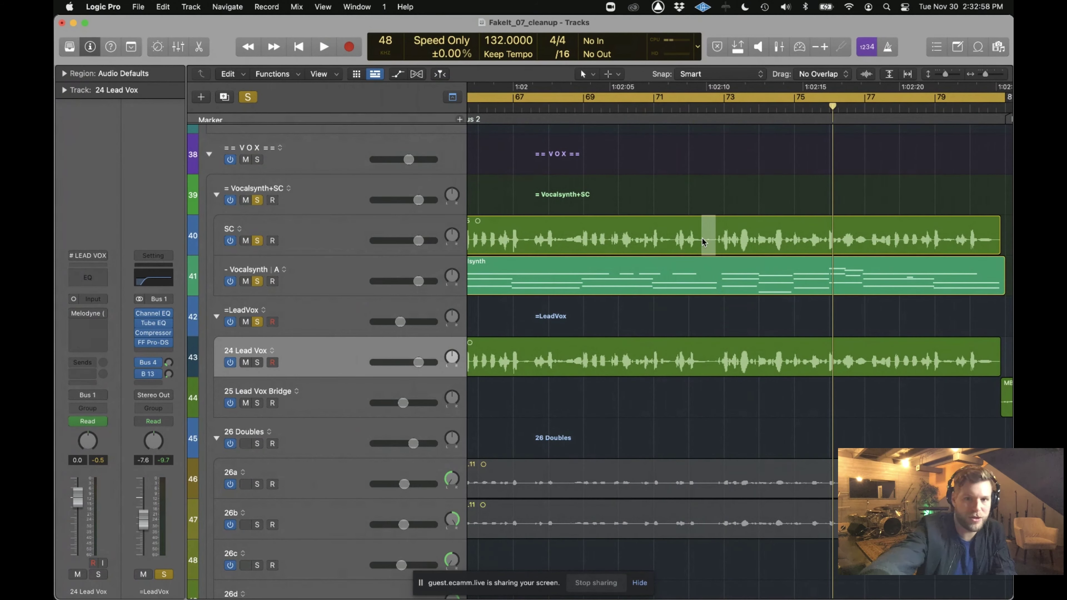
pyautogui.press('Delete')
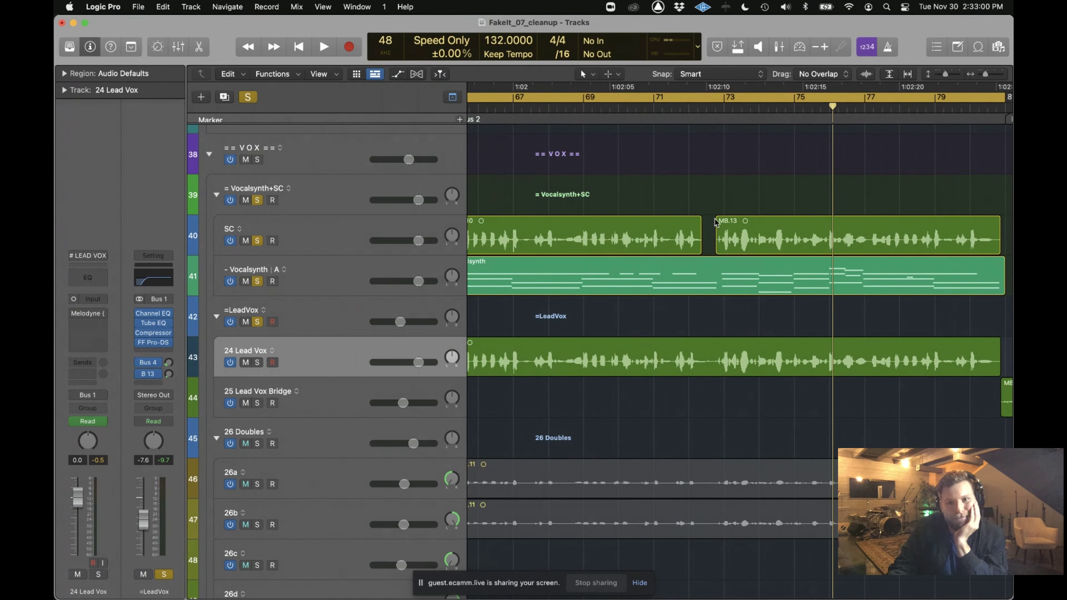
# Examine the SC regions on both sides of the gap, and select the - Vocalsynth track below them.
pyautogui.click(716, 223)
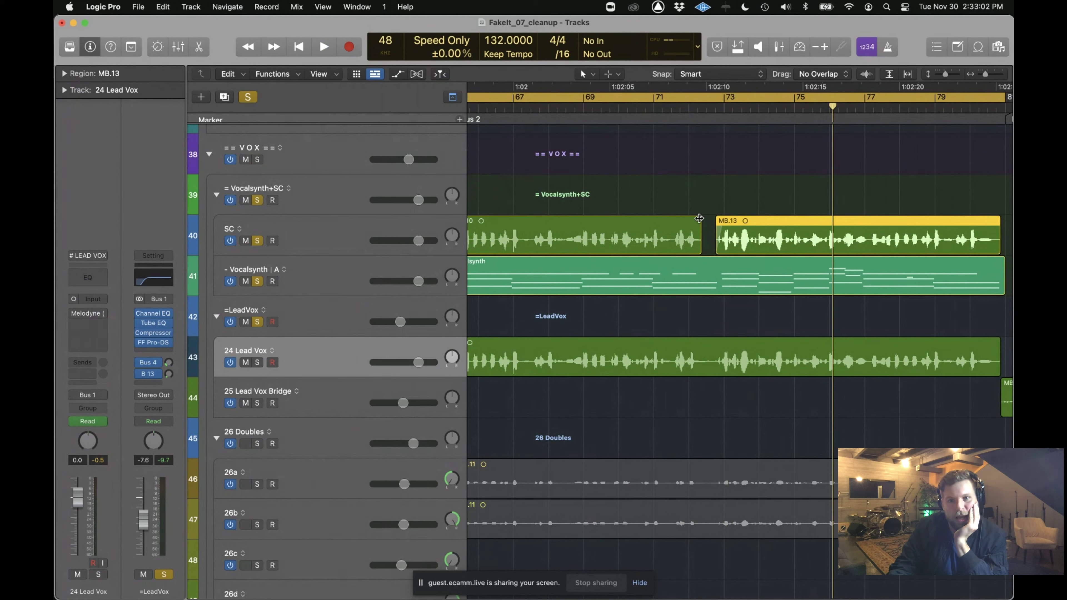
pyautogui.click(699, 218)
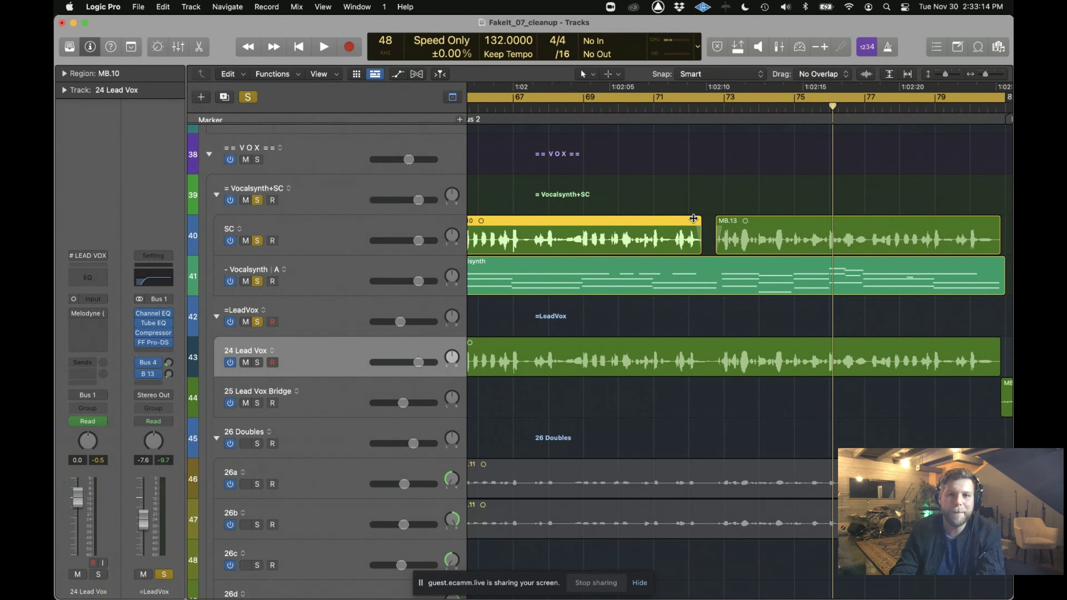
pyautogui.hscroll(-3, 693, 218)
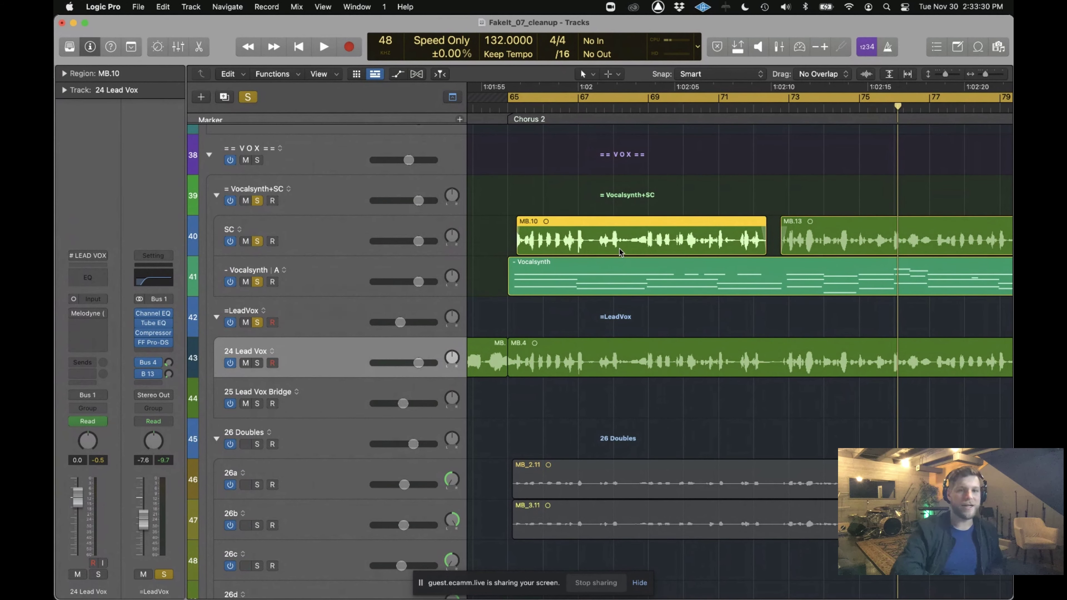
pyautogui.hscroll(-2, 619, 249)
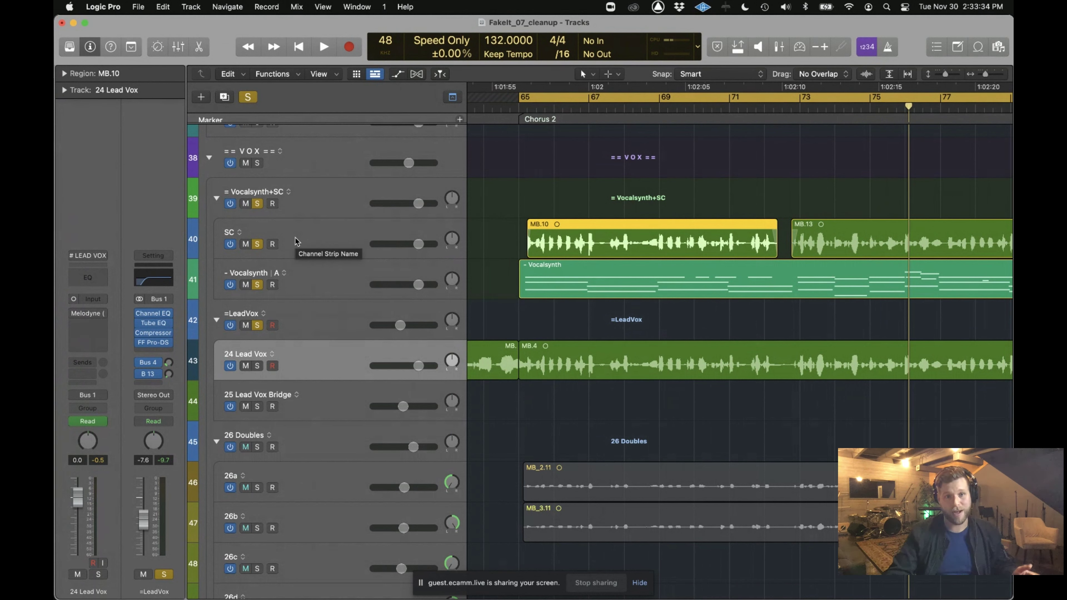
pyautogui.click(314, 288)
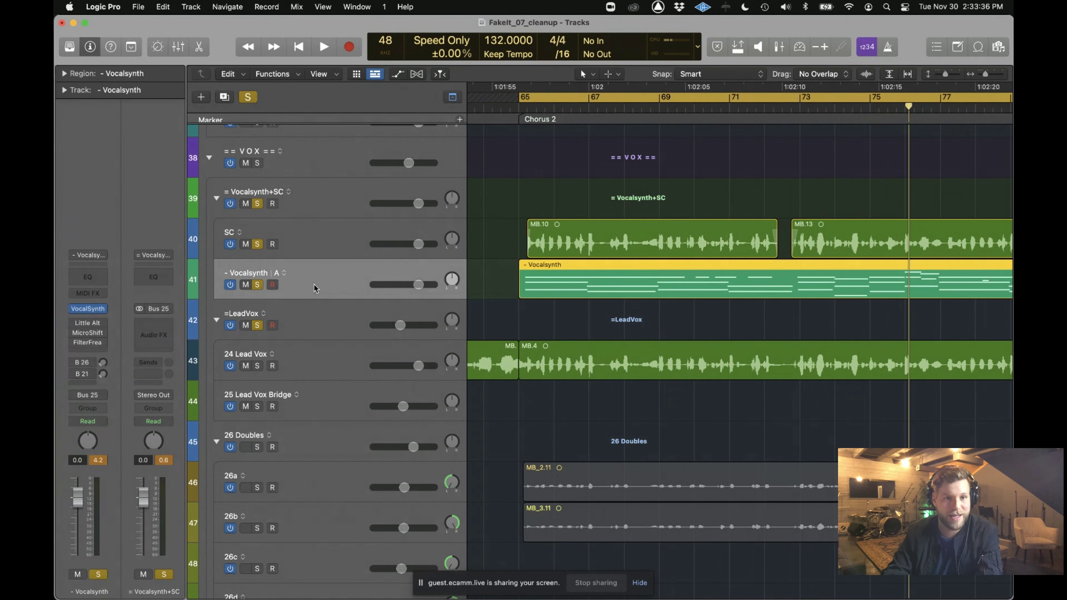